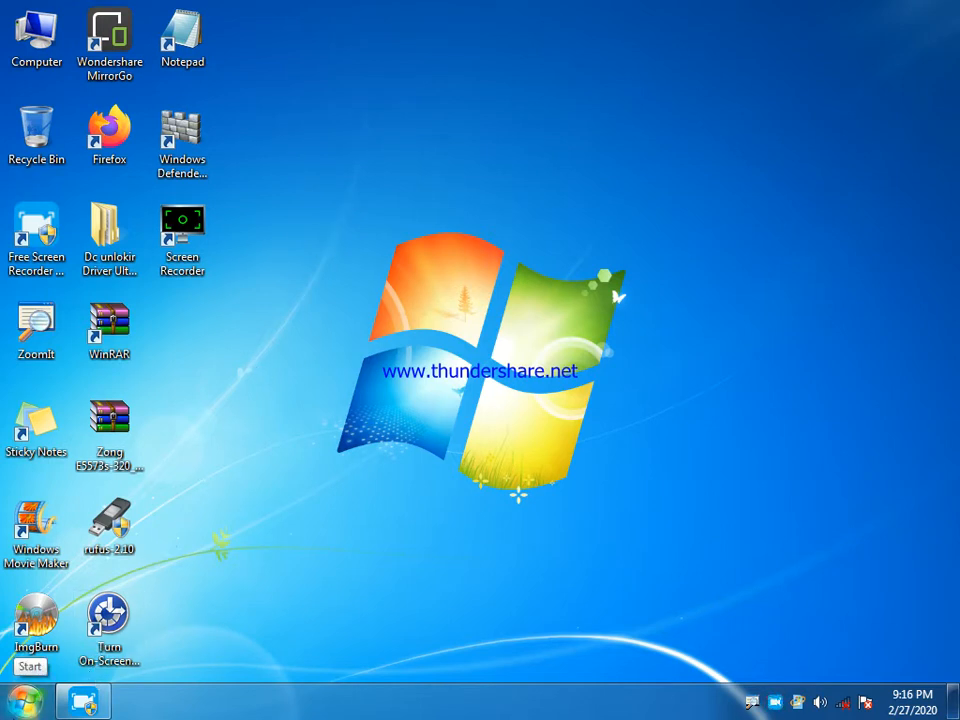
# Open the Control Panel and display its items as large icons.
pyautogui.click(25, 701)
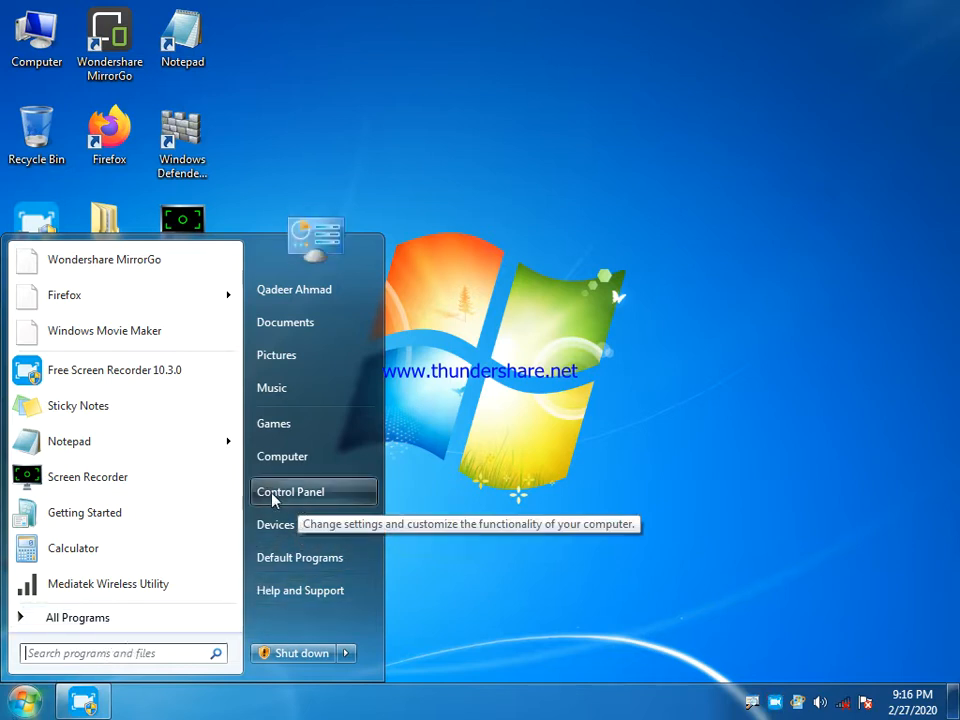
pyautogui.click(316, 494)
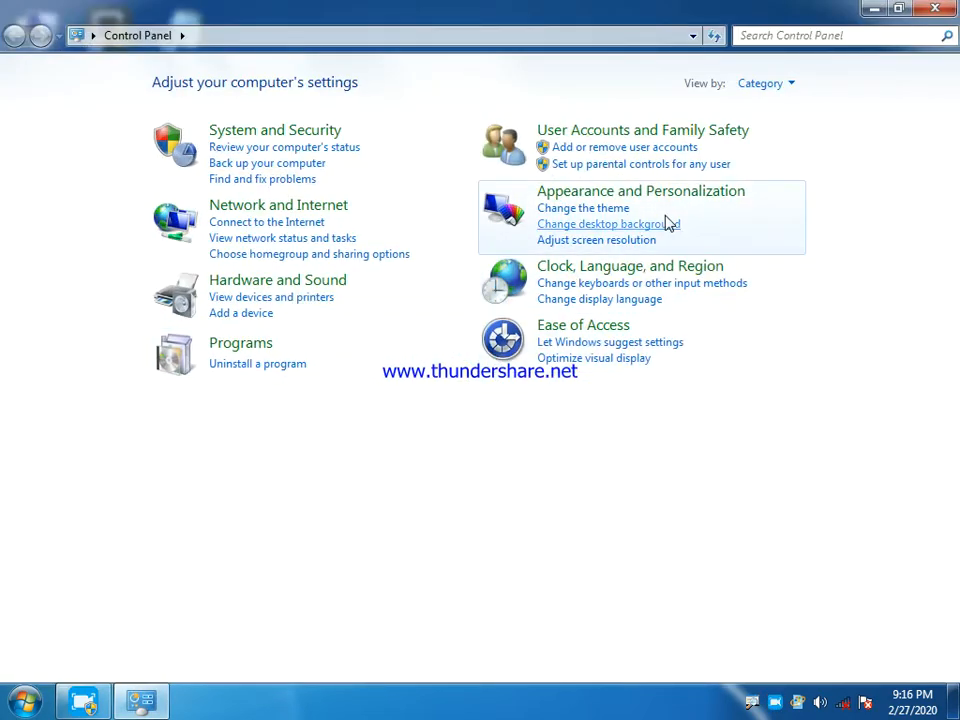
pyautogui.click(789, 85)
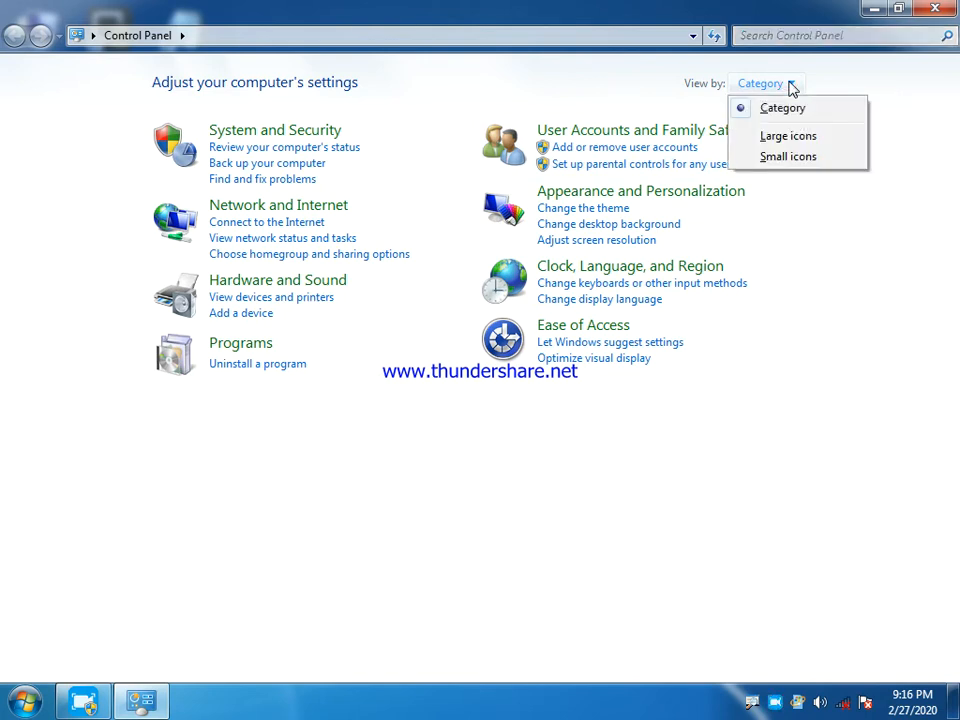
pyautogui.click(744, 138)
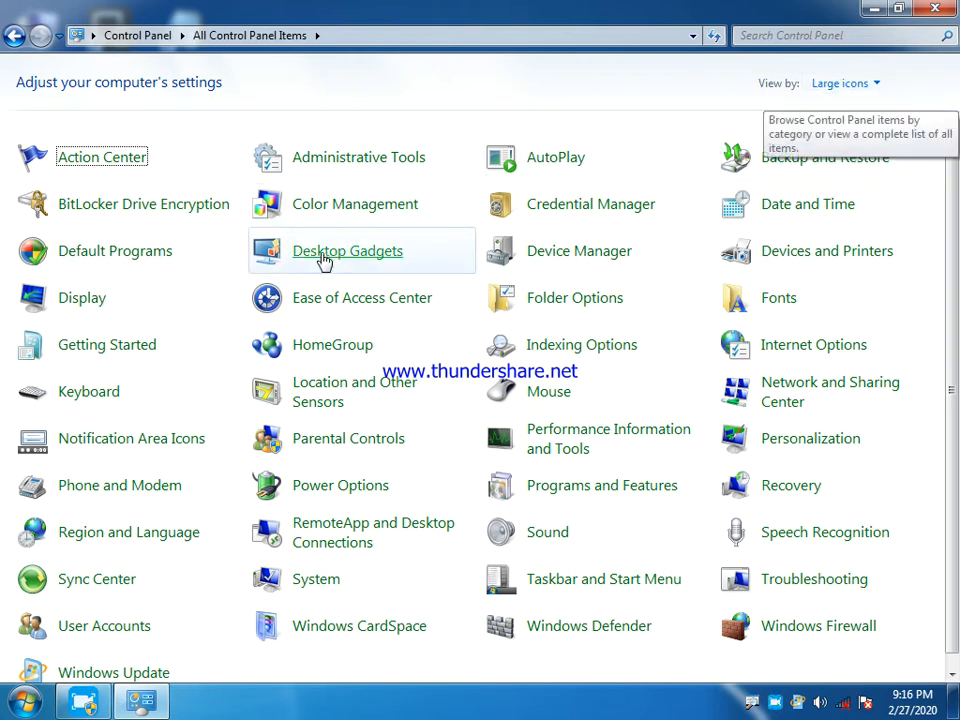
# Open the Region and Language settings and bring up the keyboard and input language configuration.
pyautogui.click(145, 535)
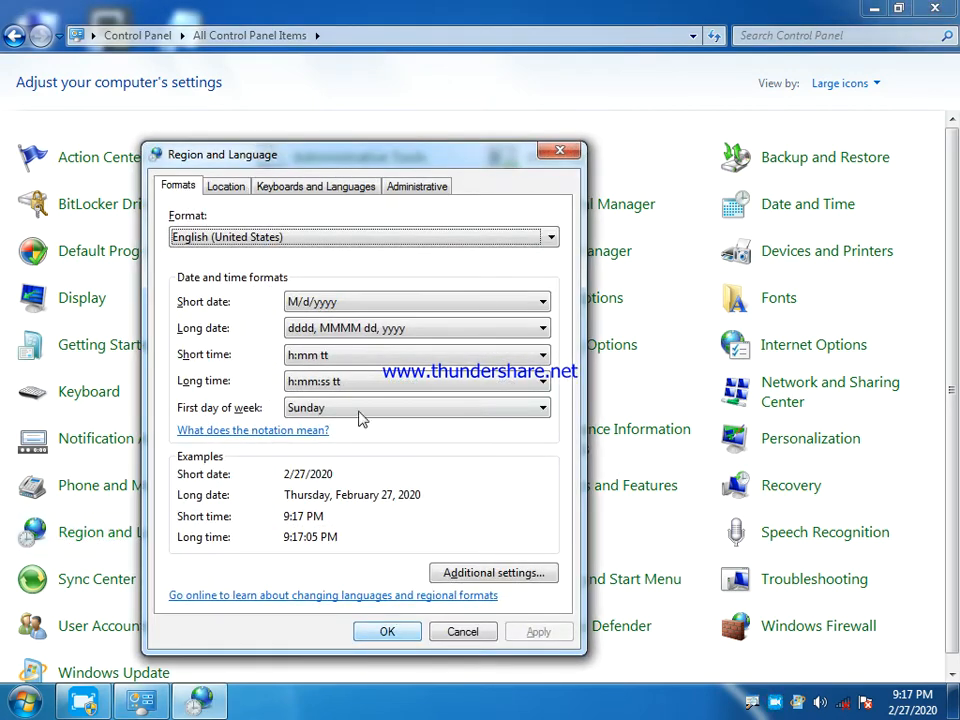
pyautogui.click(333, 190)
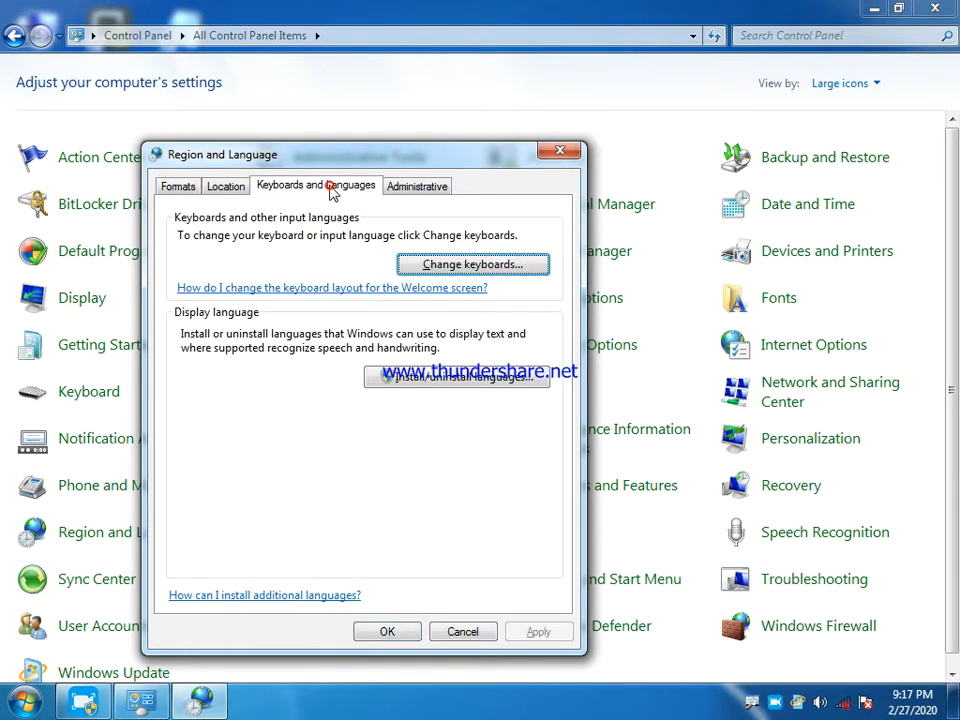
pyautogui.click(435, 268)
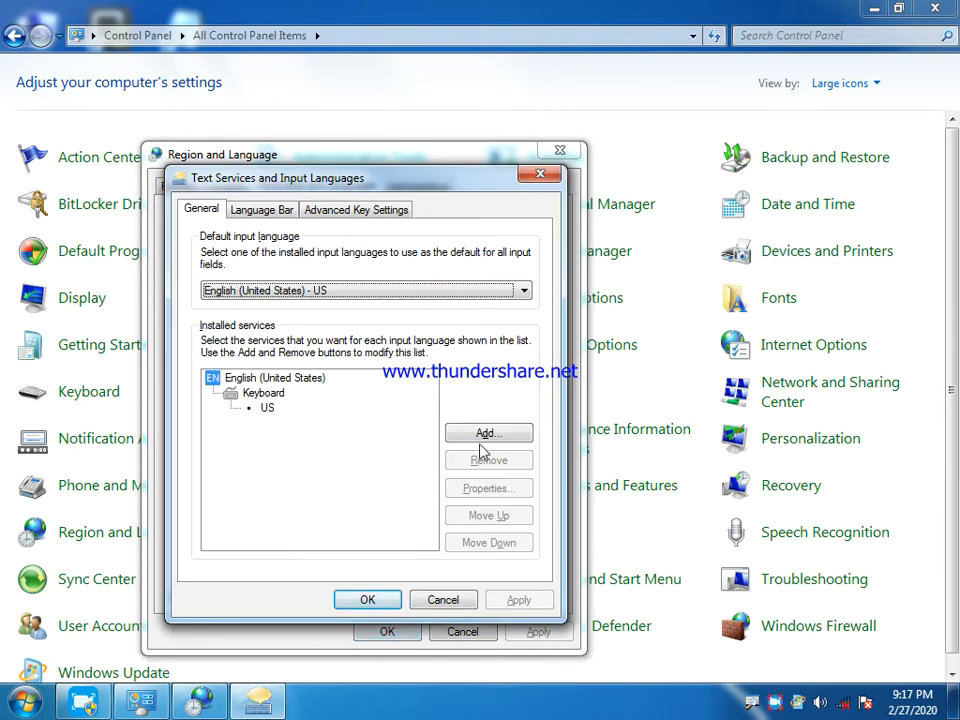
# Add the Urdu keyboard under Urdu (Islamic Republic of Pakistan) as an input language.
pyautogui.click(486, 436)
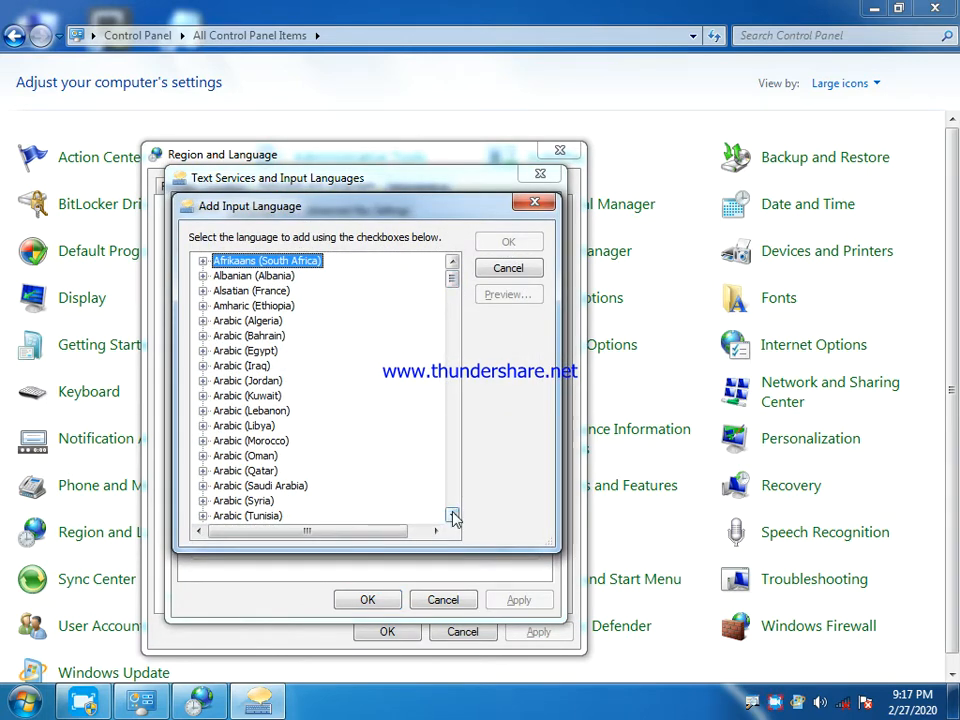
pyautogui.moveTo(453, 515); pyautogui.dragTo(453, 515)
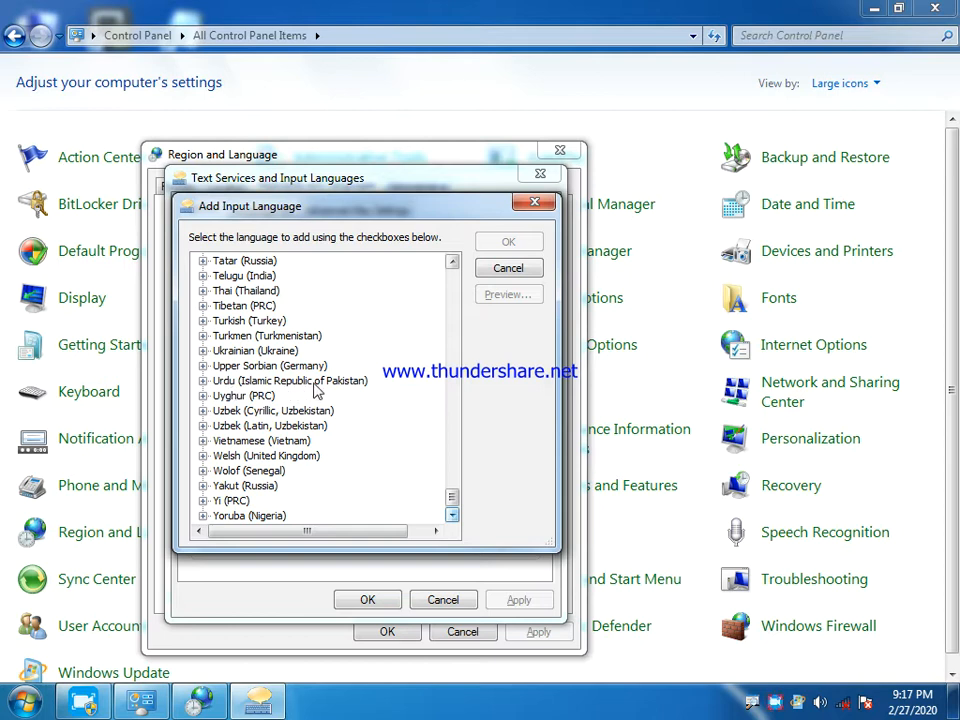
pyautogui.click(203, 381)
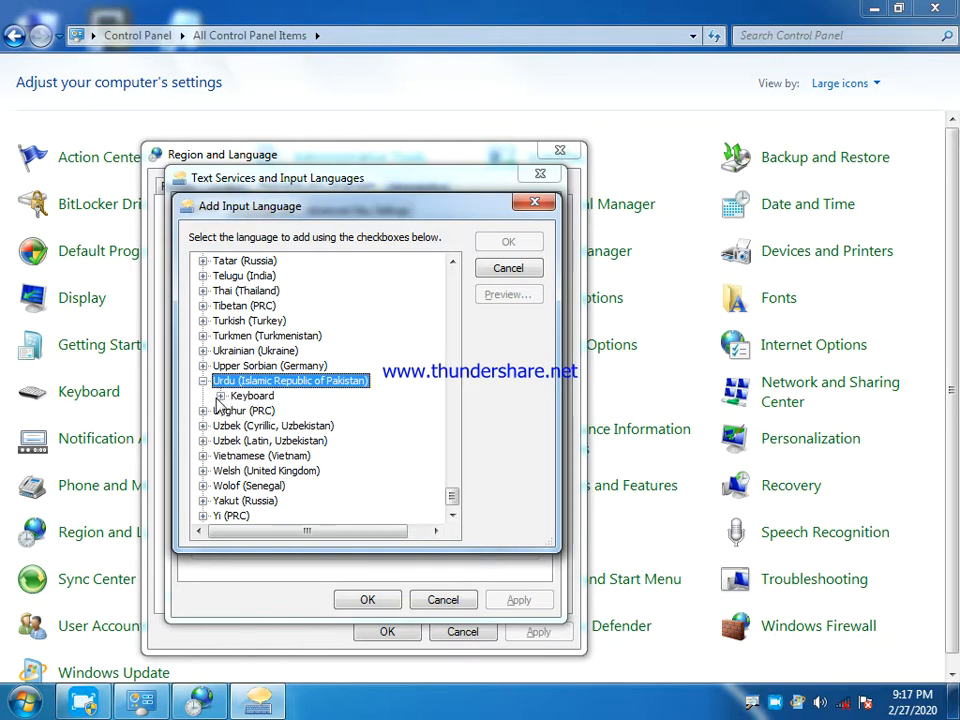
pyautogui.click(221, 398)
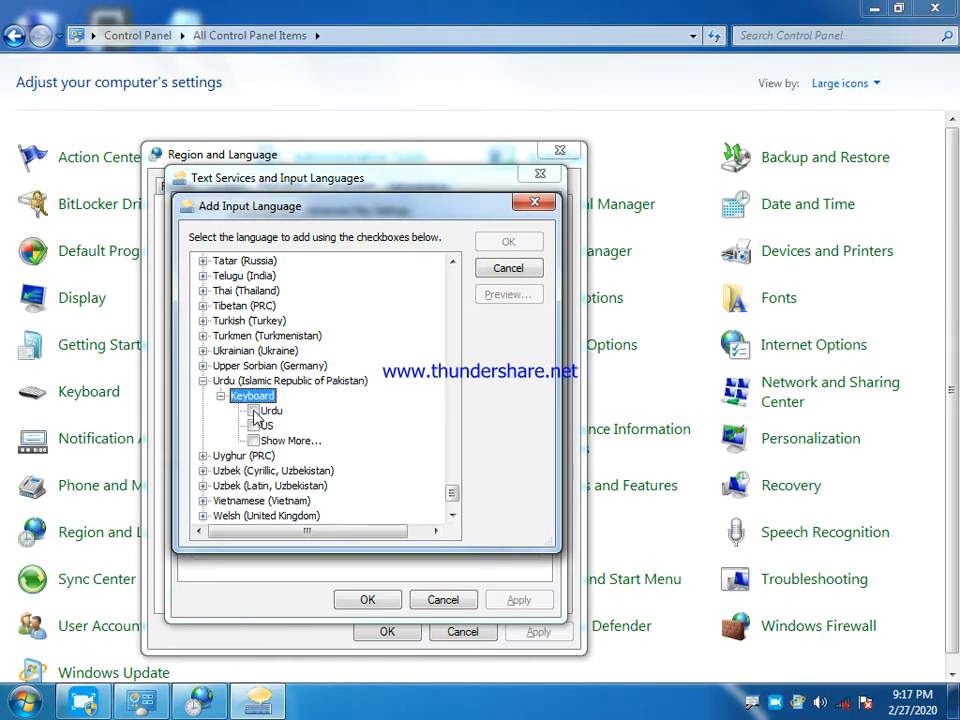
pyautogui.click(254, 411)
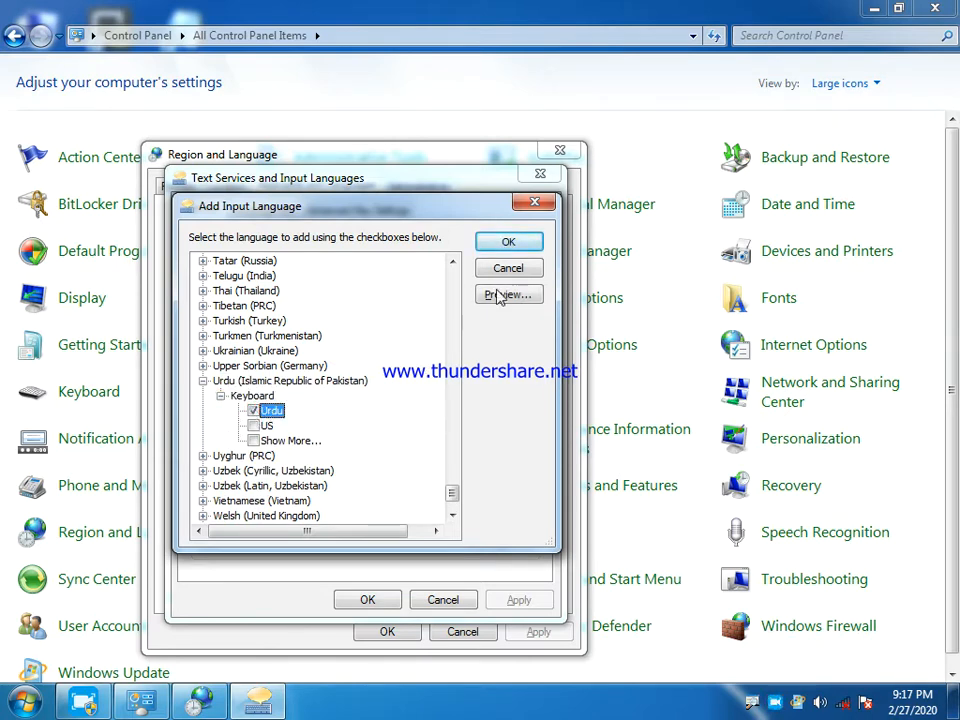
pyautogui.click(508, 245)
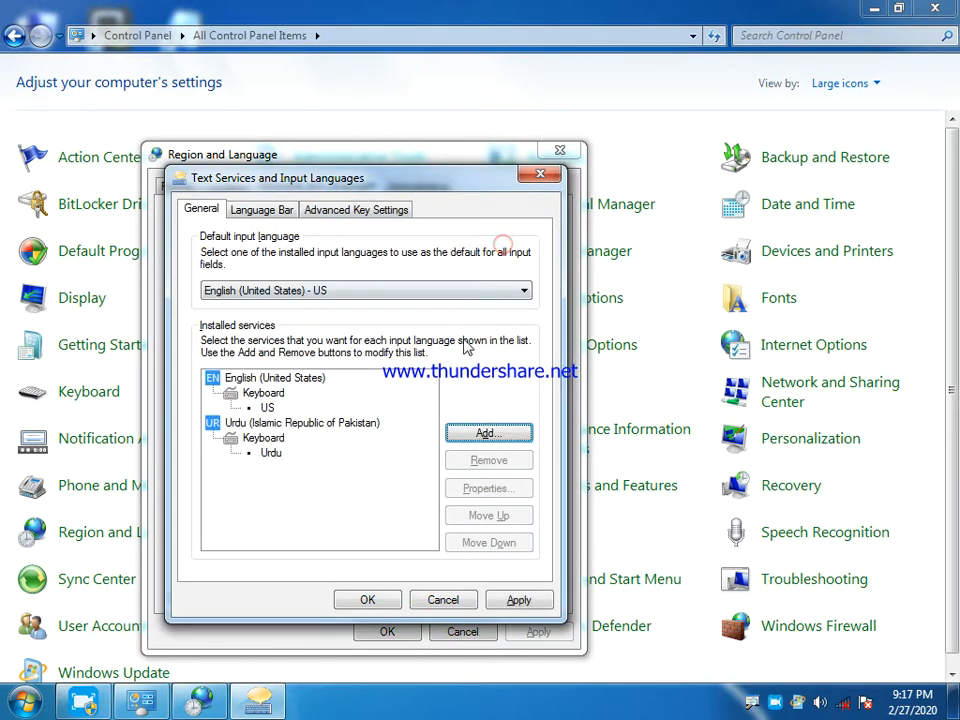
# Set the Language Bar to Docked in the taskbar, apply the language settings, and close the Control Panel.
pyautogui.click(263, 212)
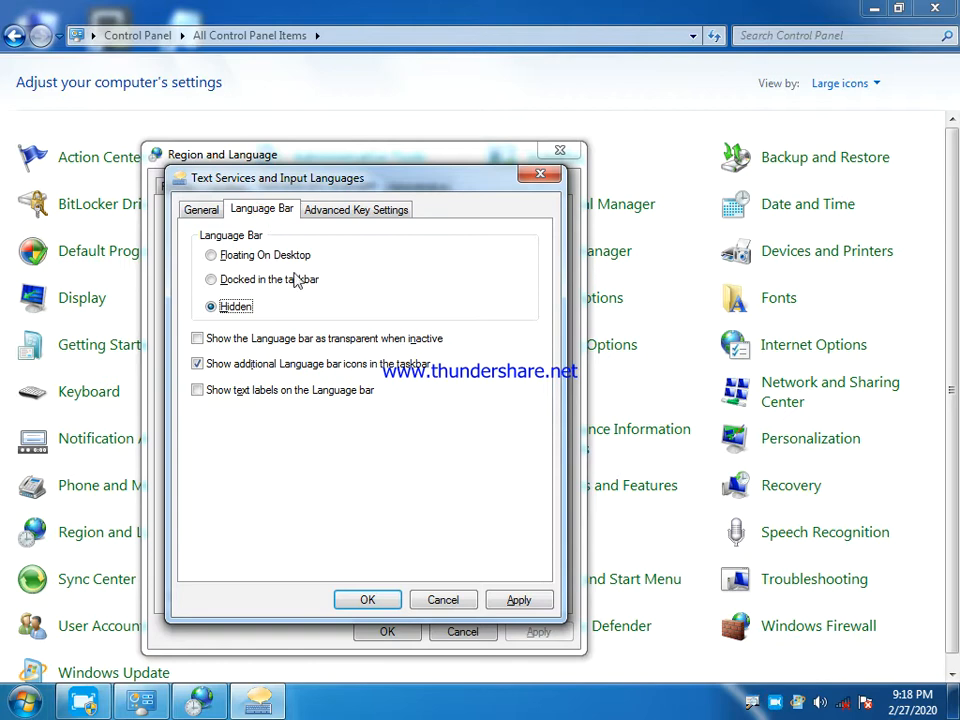
pyautogui.click(235, 305)
pyautogui.click(211, 280)
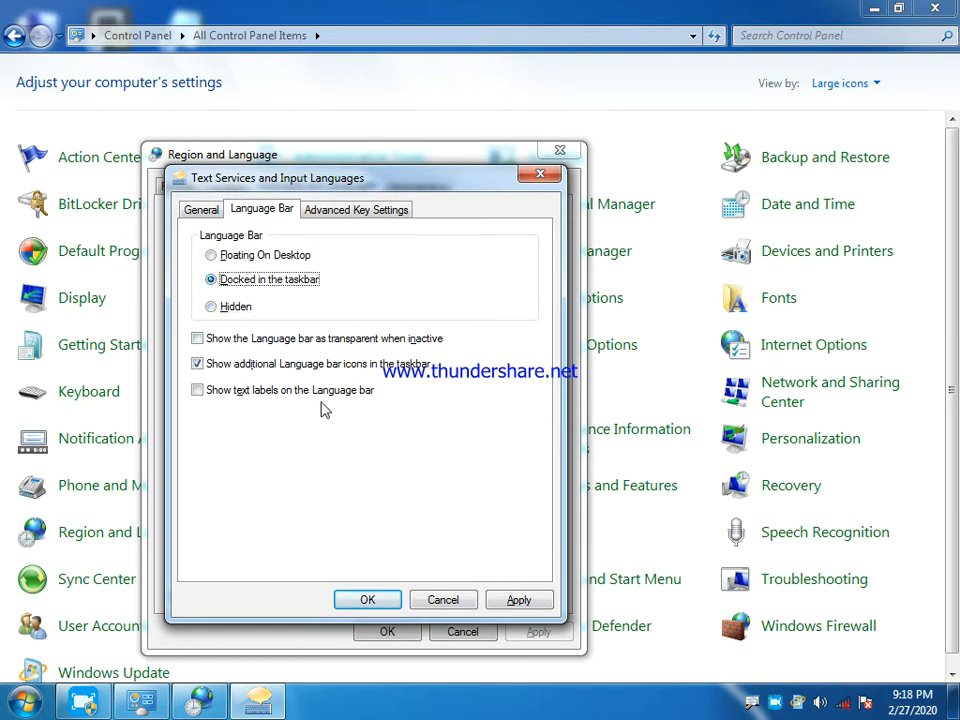
pyautogui.click(518, 601)
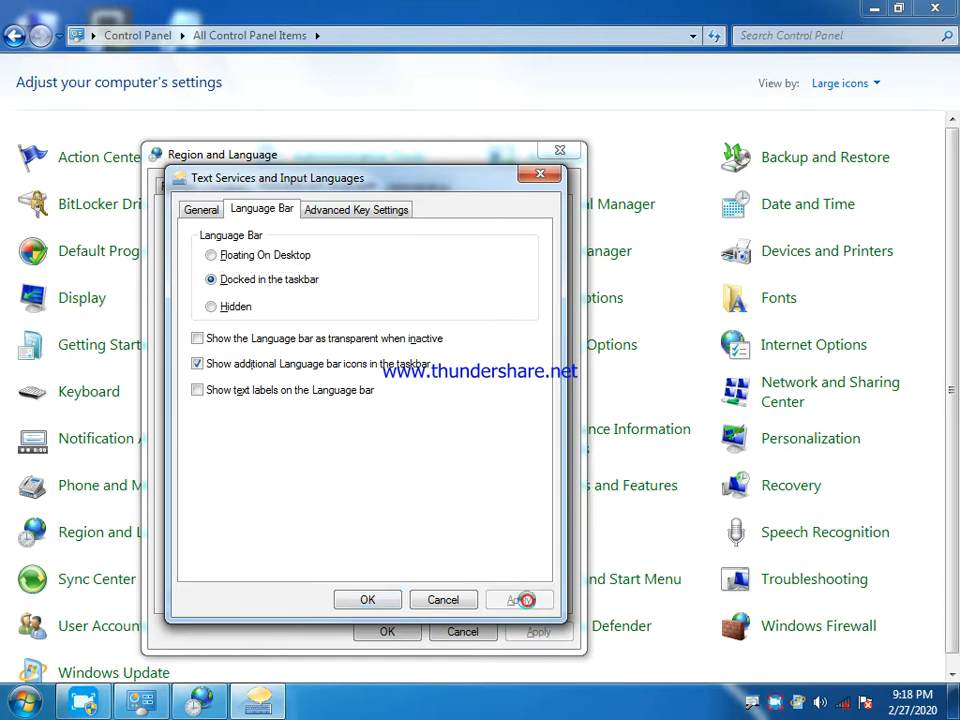
pyautogui.click(367, 601)
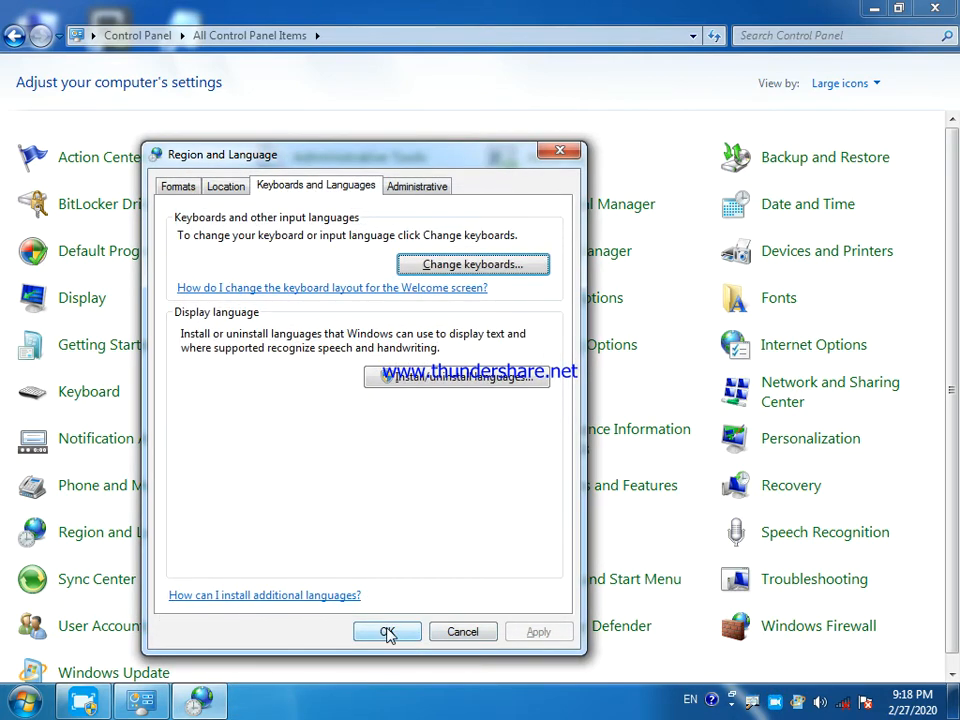
pyautogui.click(388, 632)
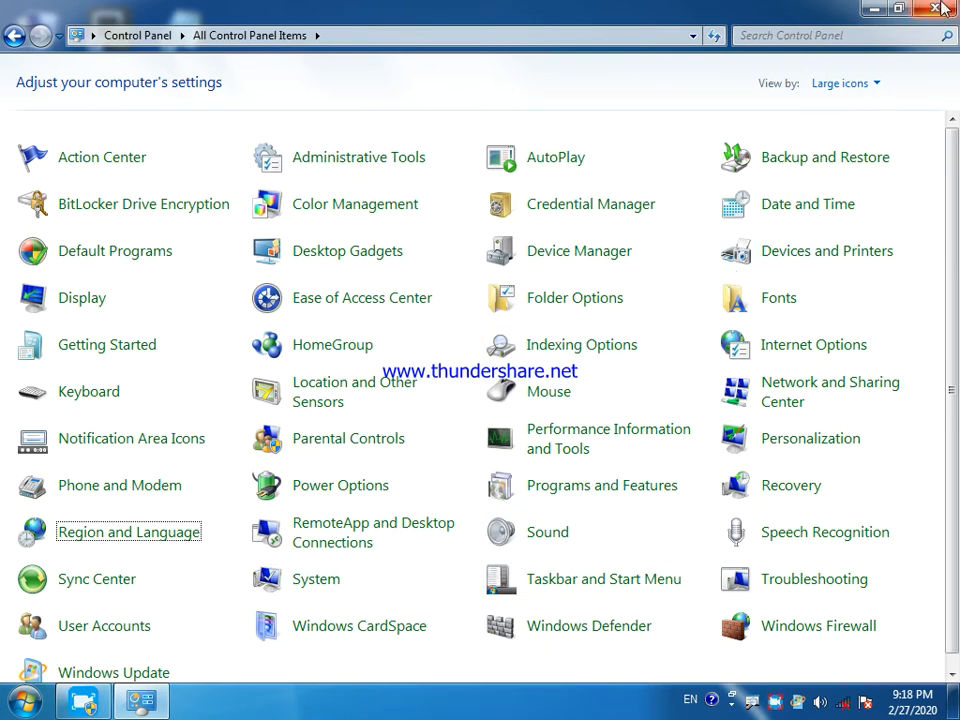
pyautogui.click(940, 9)
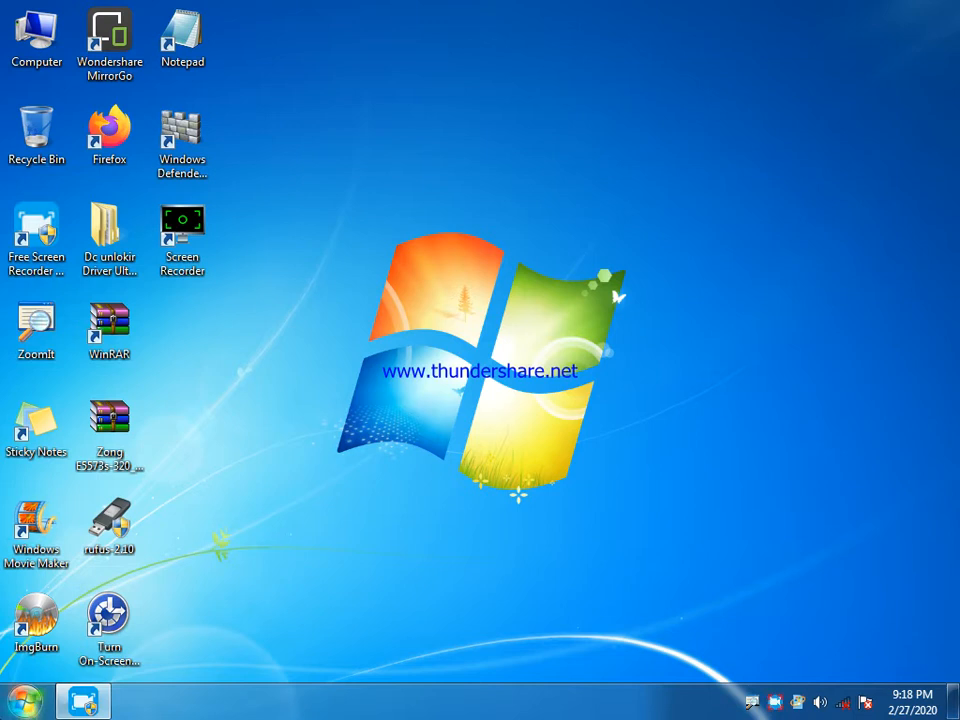
# Search the computer's programs and settings for "TURN".
pyautogui.press('super')
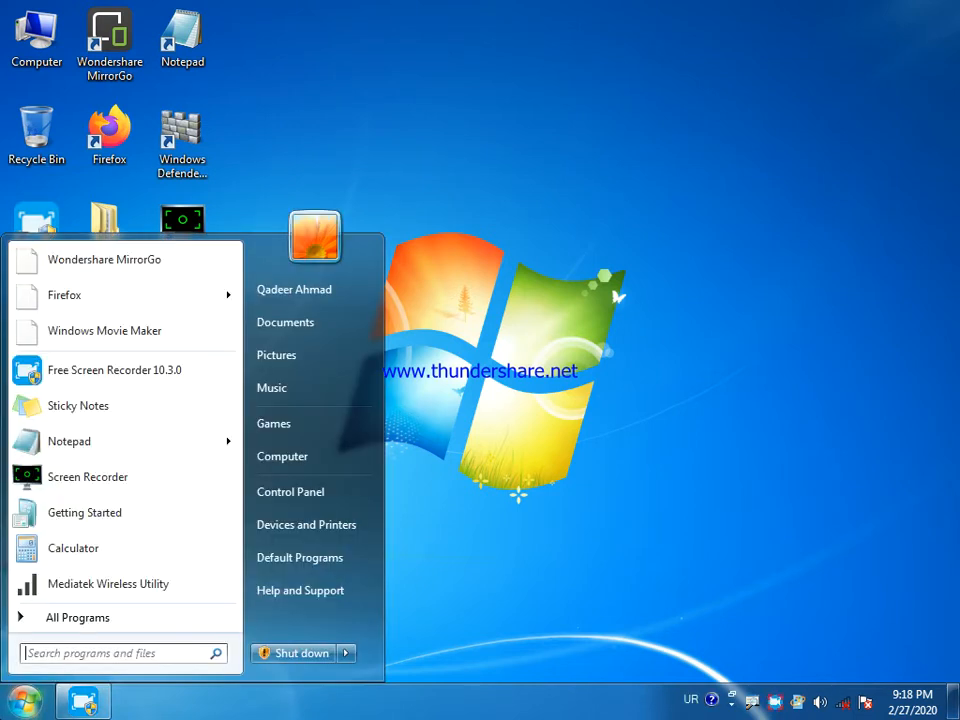
pyautogui.press('Escape')
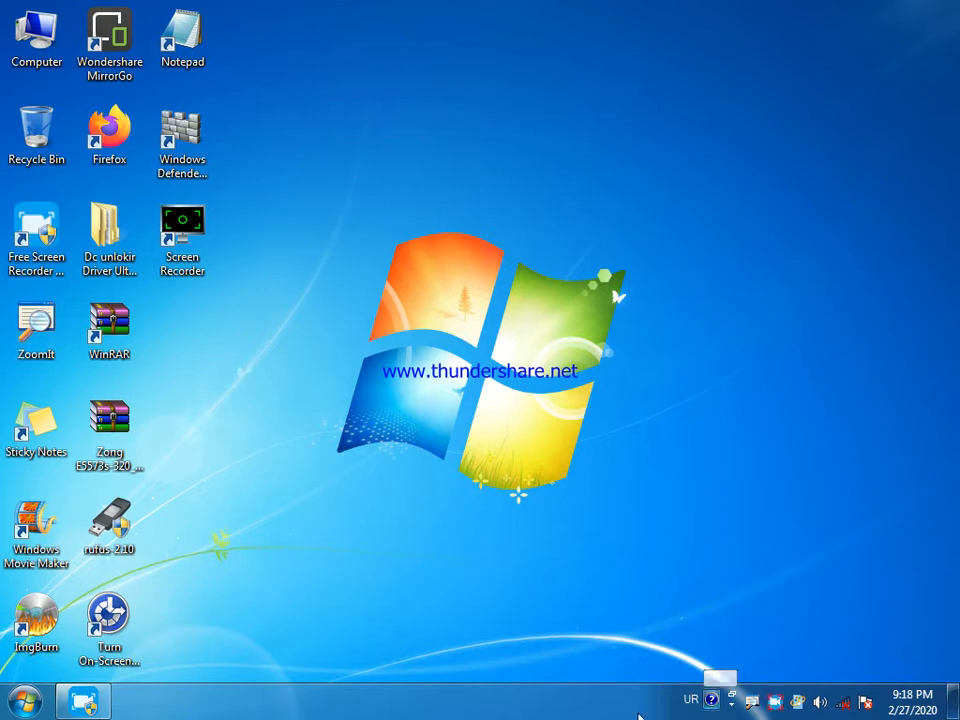
pyautogui.click(24, 702)
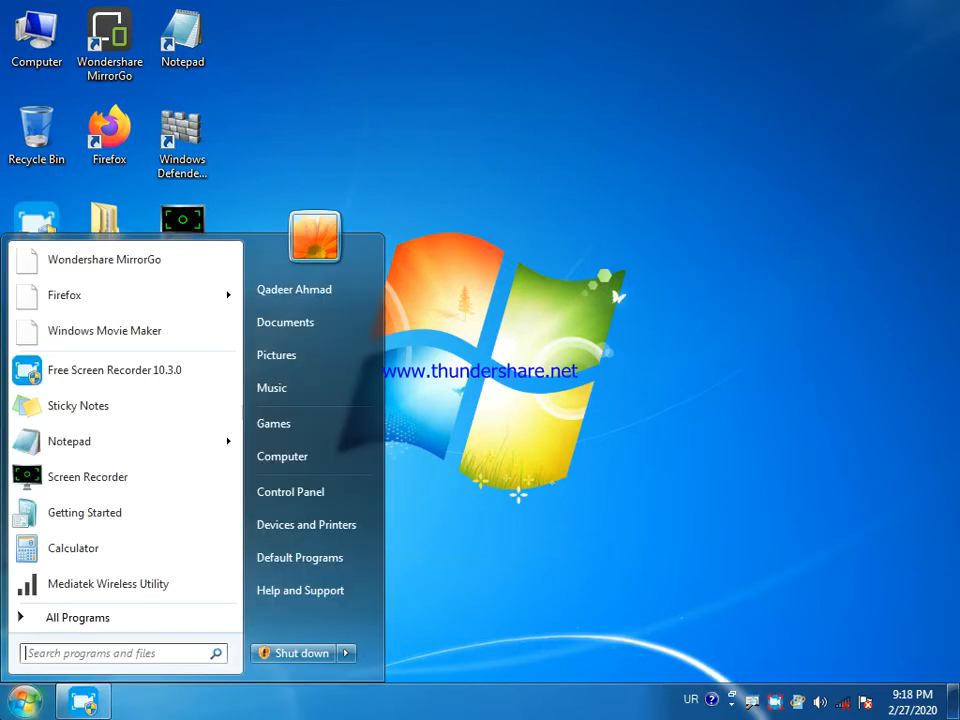
pyautogui.click(91, 653)
pyautogui.write('T')
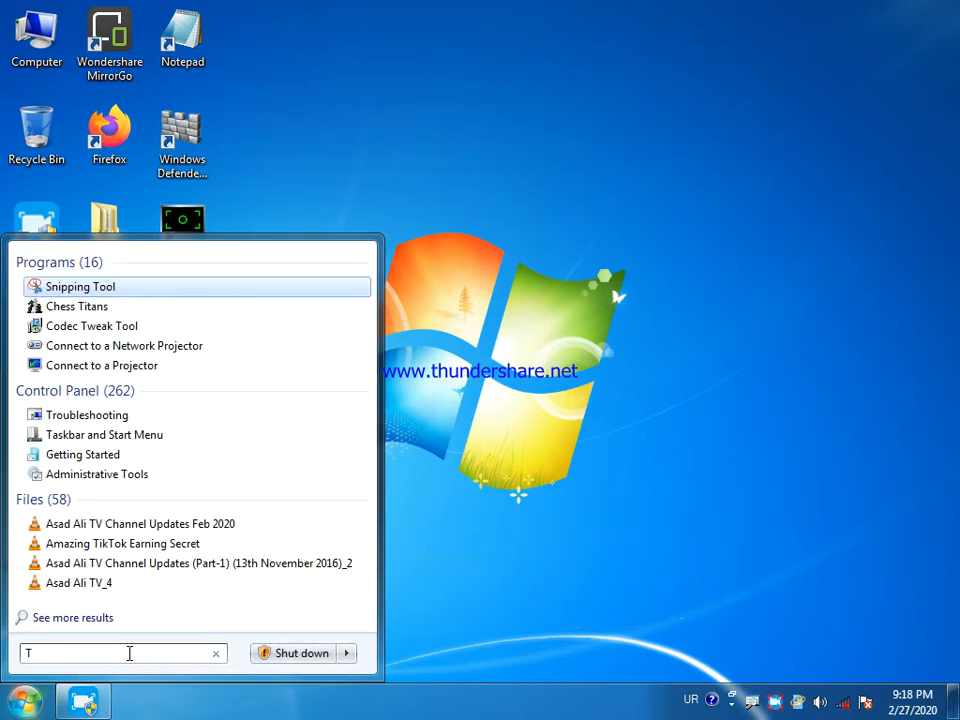
pyautogui.write('RUN')
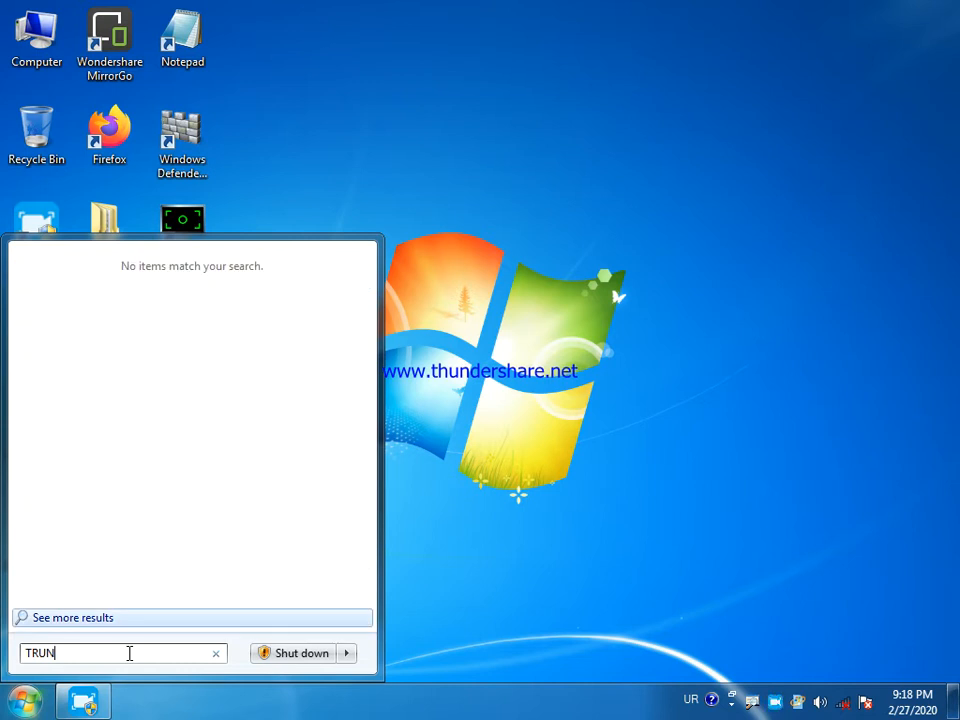
pyautogui.press('BackSpace')
pyautogui.press('BackSpace')
pyautogui.press('BackSpace')
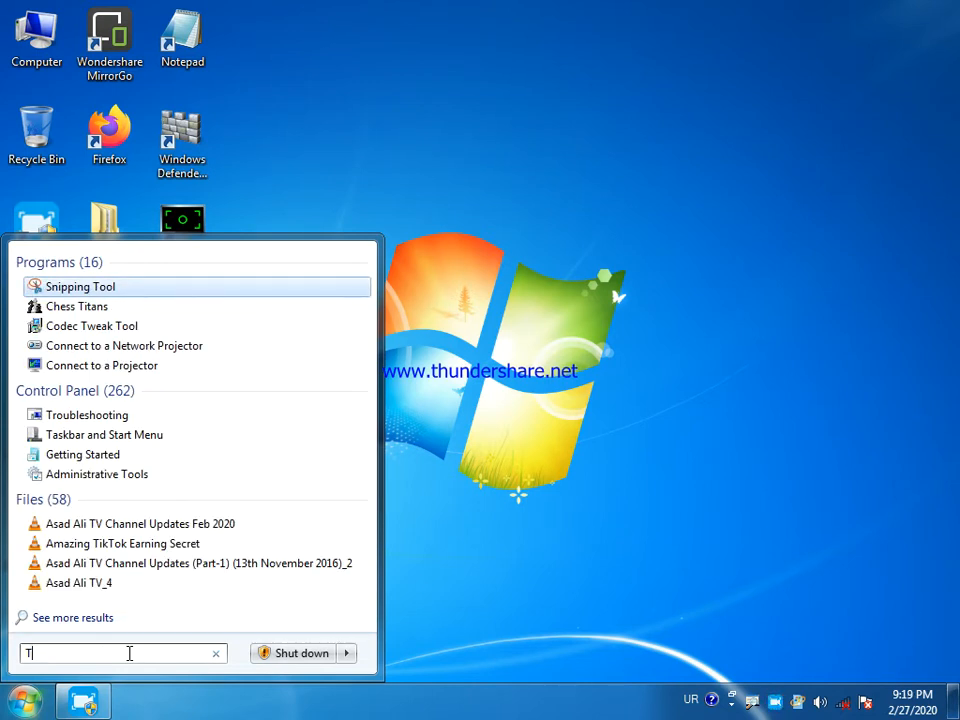
pyautogui.write('UR')
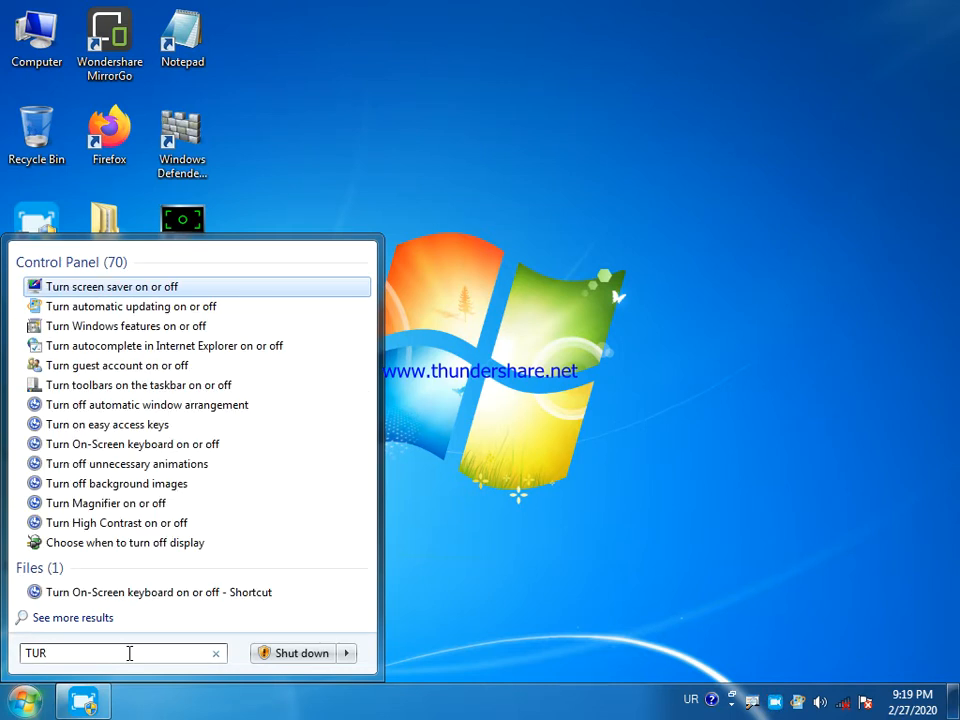
pyautogui.write('N')
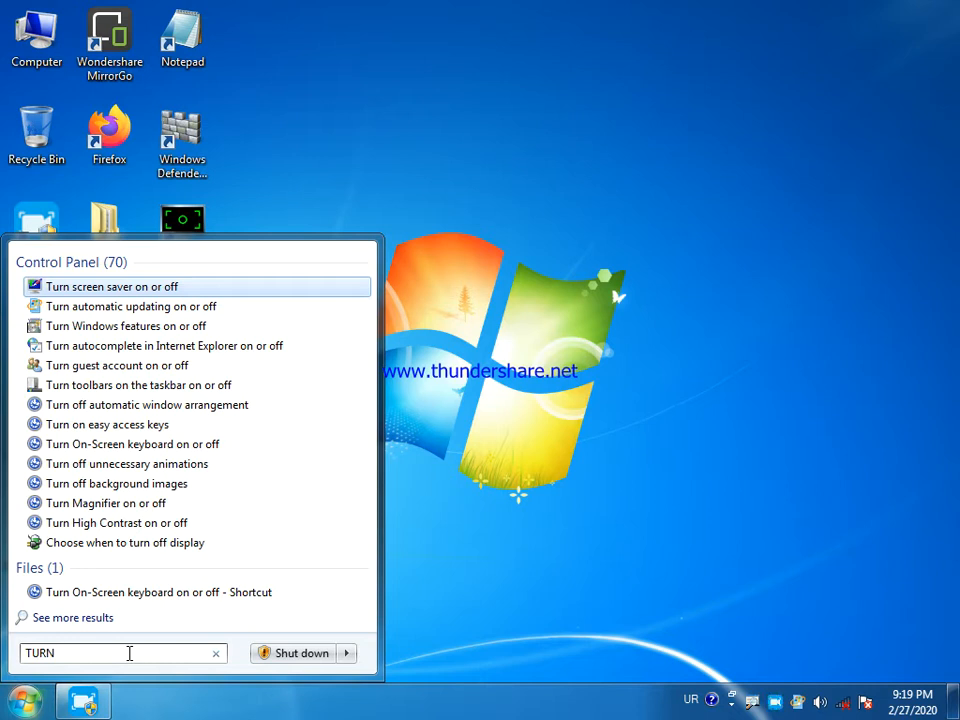
# Place a shortcut to "Turn On-Screen keyboard on or off" on the desktop beside Notepad and refresh the desktop.
pyautogui.click(177, 446)
pyautogui.moveTo(284, 343); pyautogui.dragTo(272, 38)
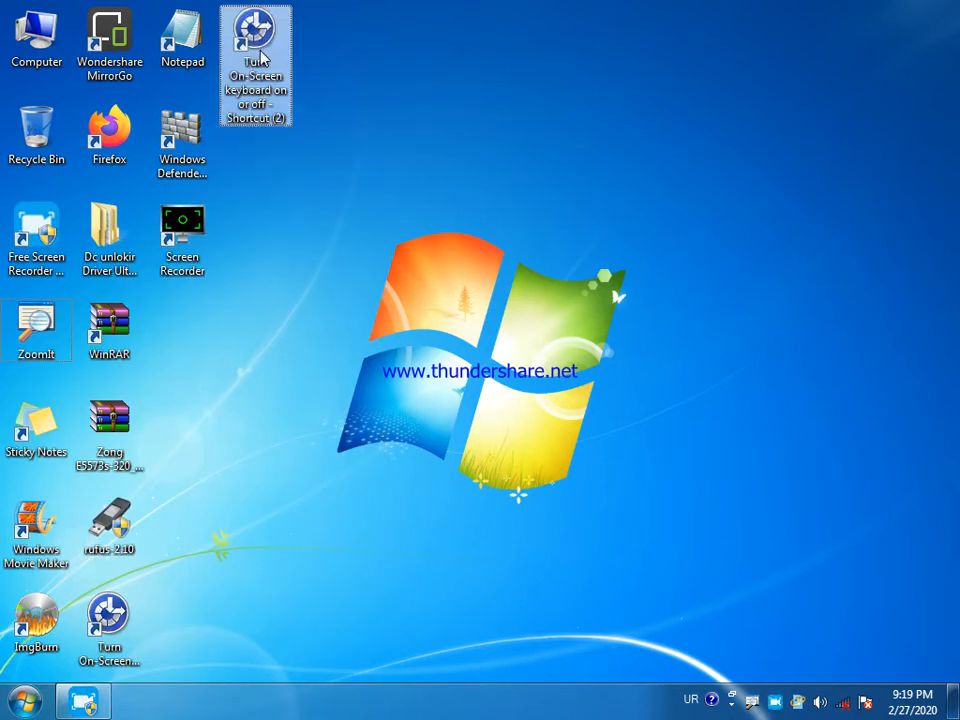
pyautogui.rightClick(394, 174)
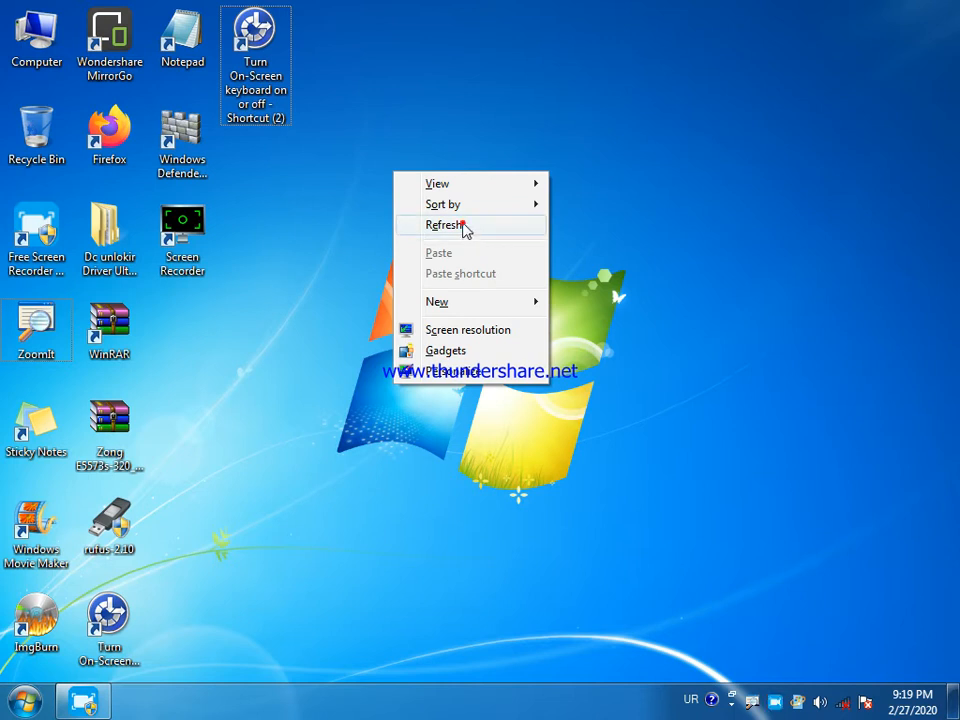
pyautogui.click(463, 229)
# Try to open the on-screen keyboard settings from the new desktop shortcut, closing the Control Panel window after each attempt.
pyautogui.doubleClick(278, 32)
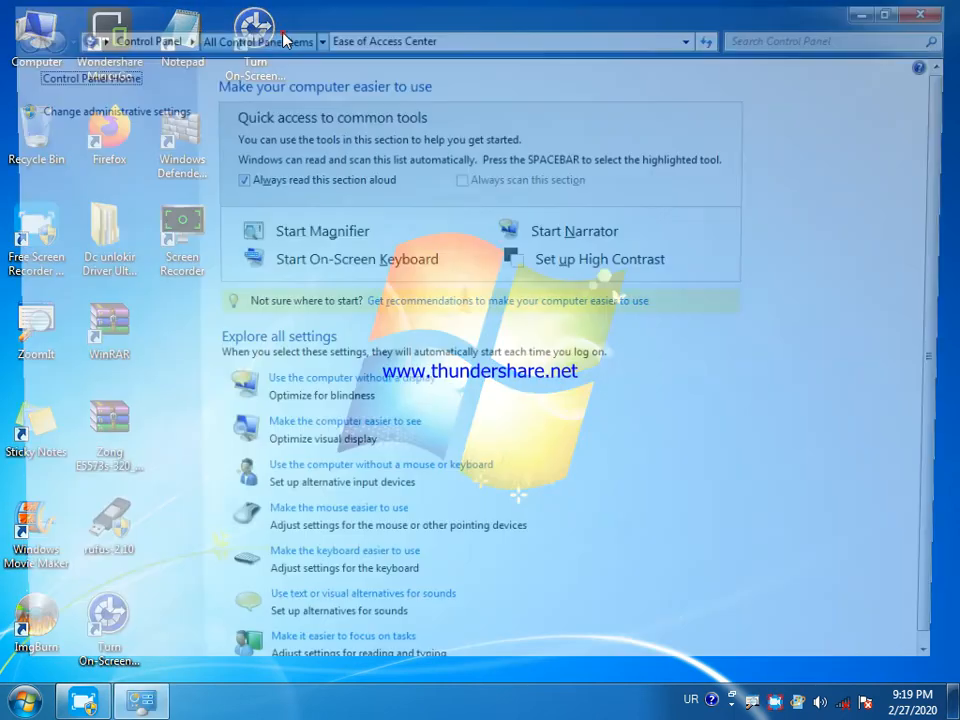
pyautogui.click(284, 38)
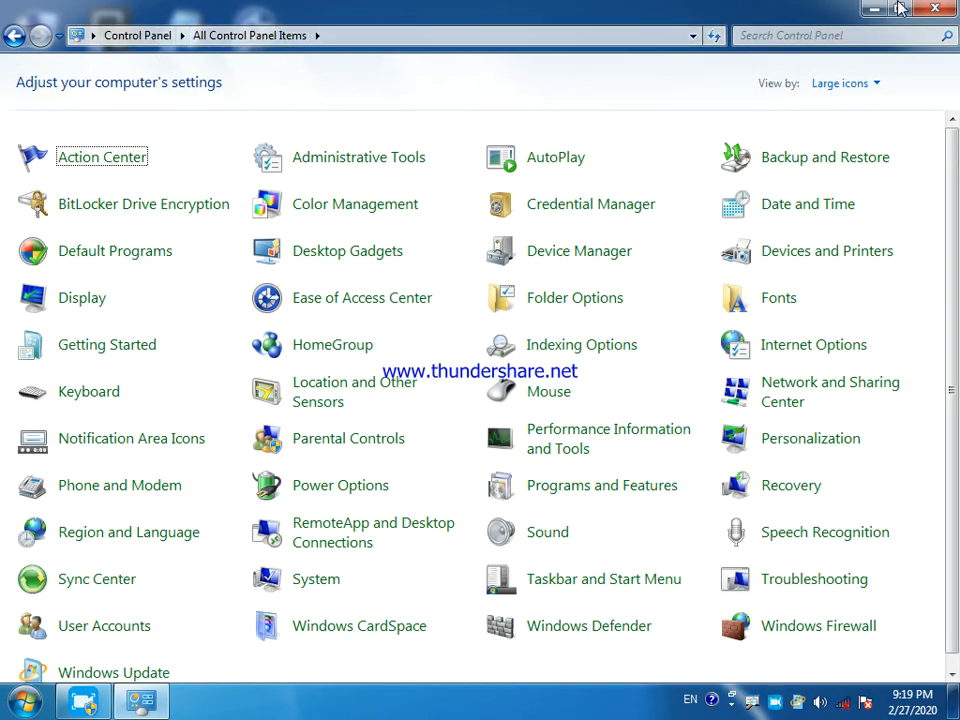
pyautogui.click(948, 8)
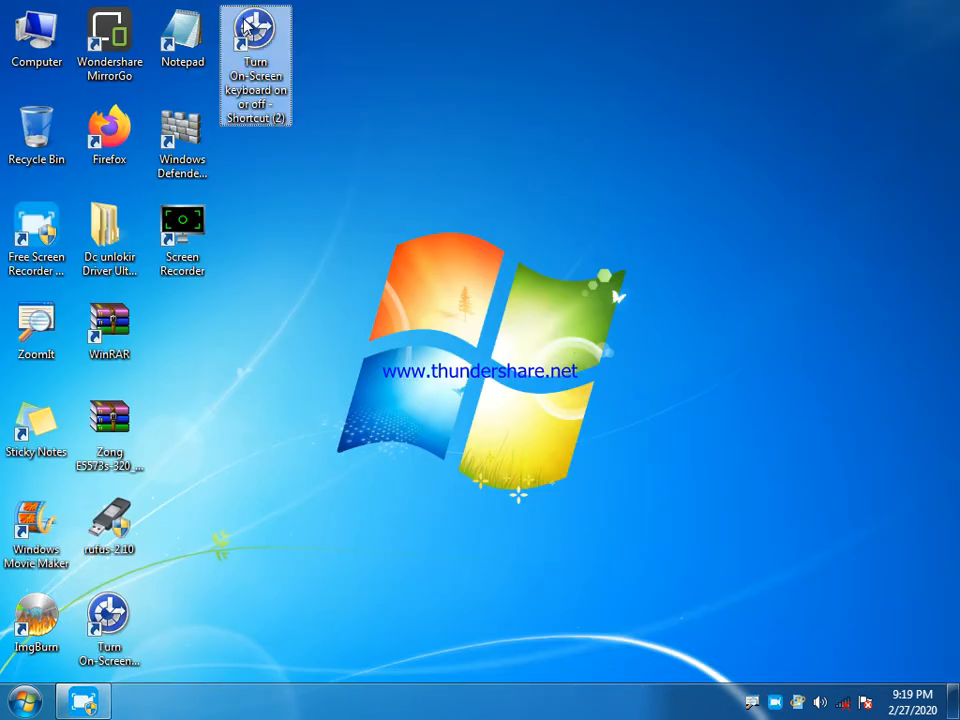
pyautogui.doubleClick(255, 40)
pyautogui.click(268, 36)
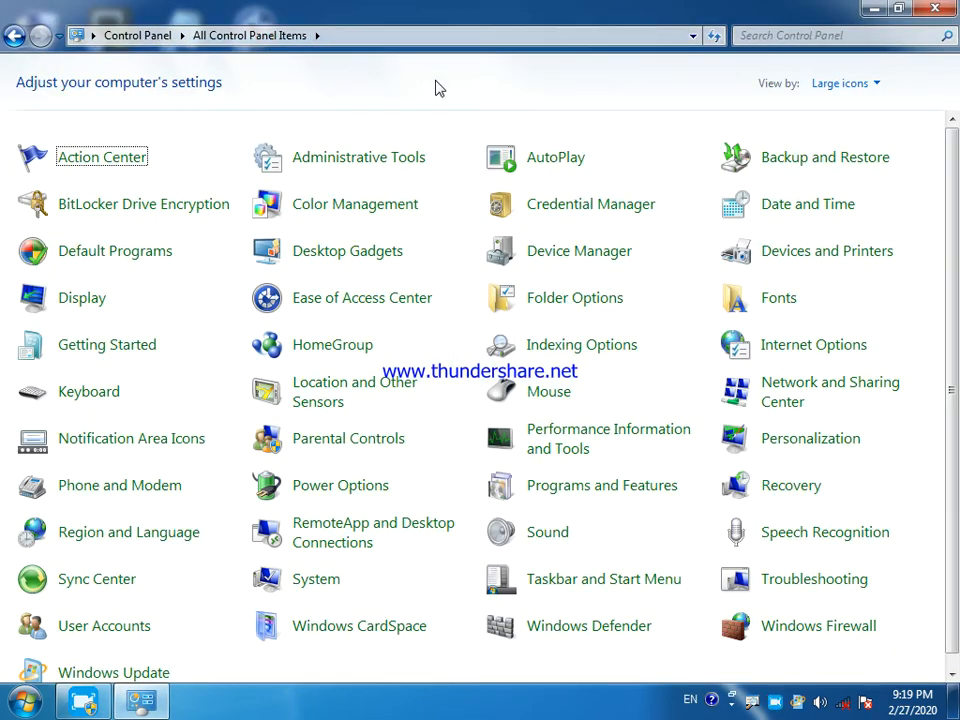
pyautogui.click(932, 12)
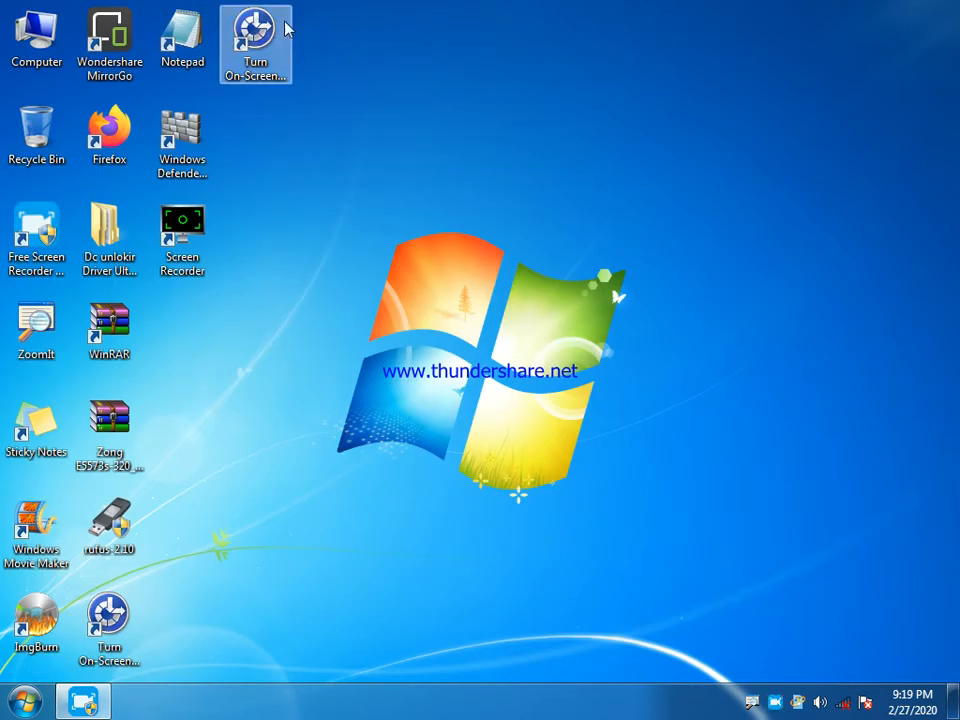
pyautogui.rightClick(268, 38)
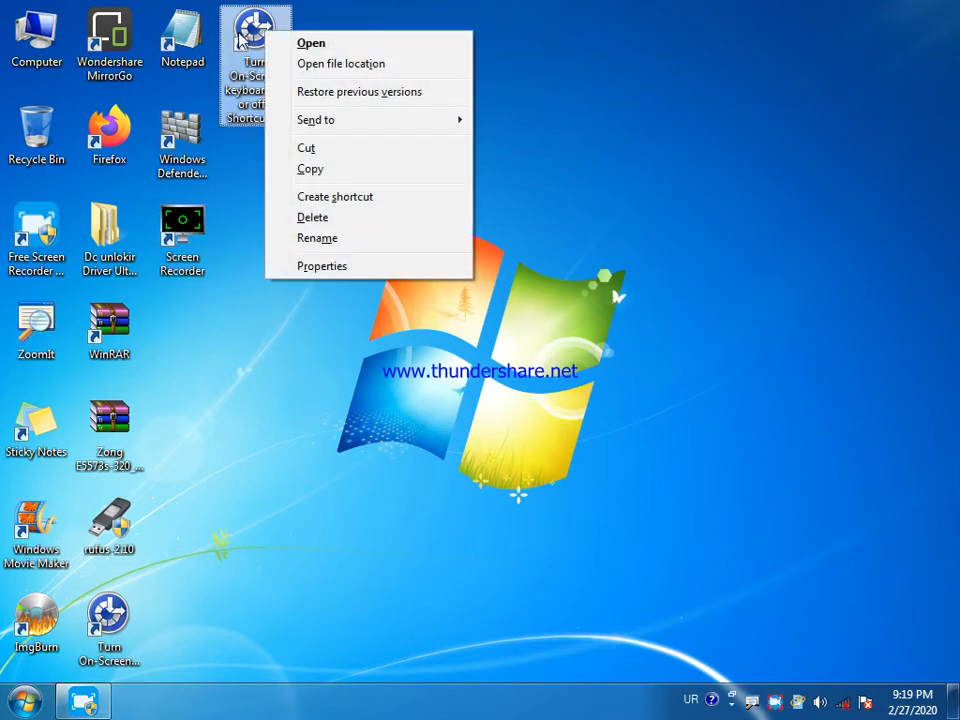
pyautogui.click(240, 40)
pyautogui.click(308, 34)
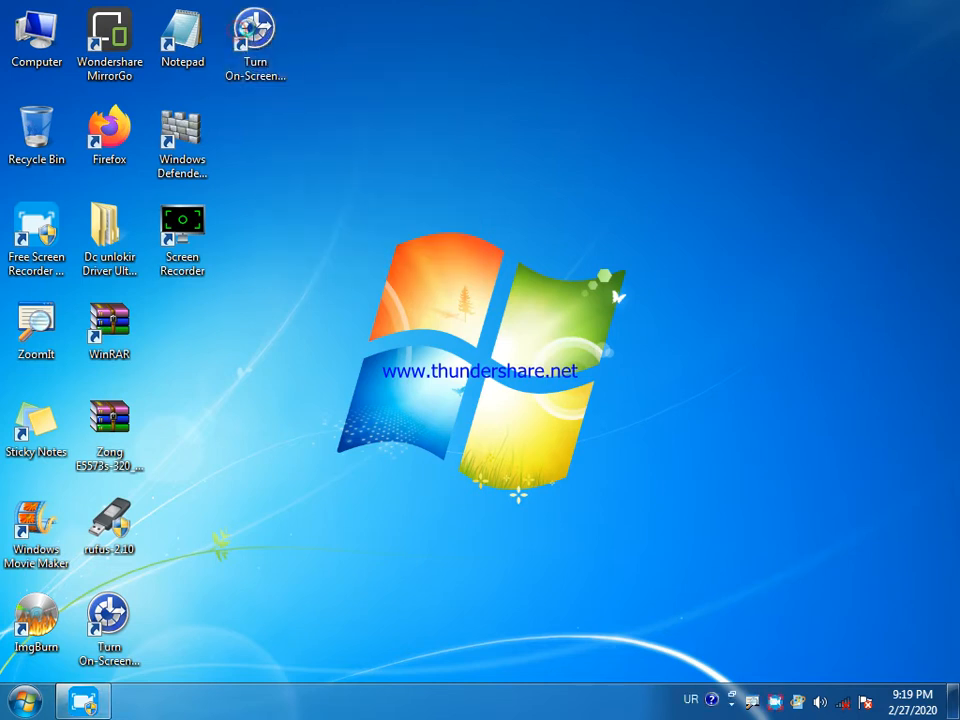
pyautogui.doubleClick(249, 30)
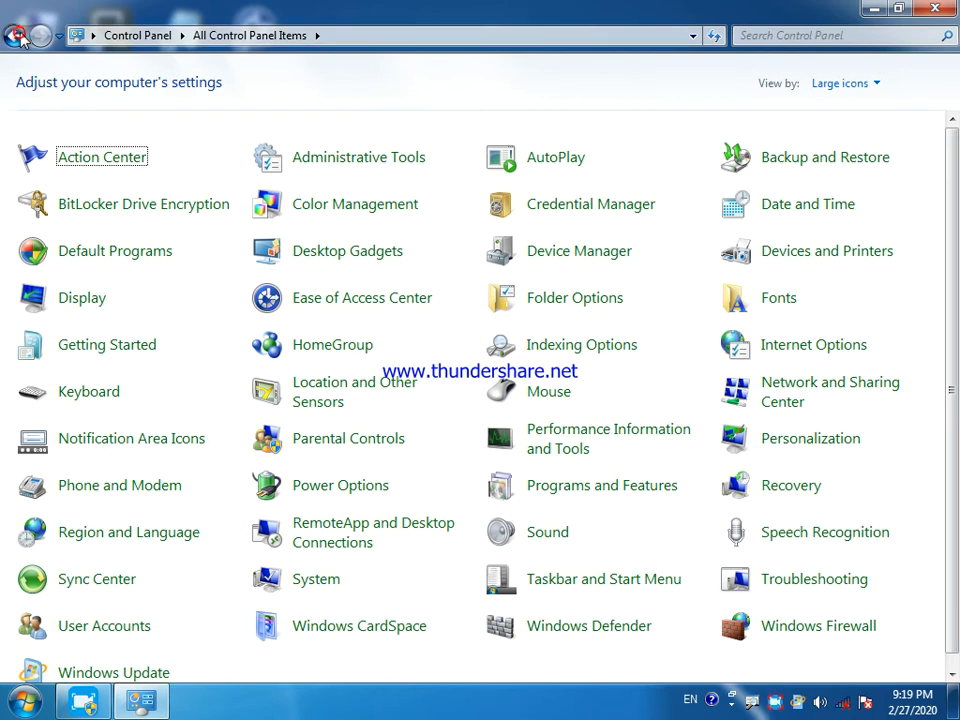
pyautogui.click(18, 36)
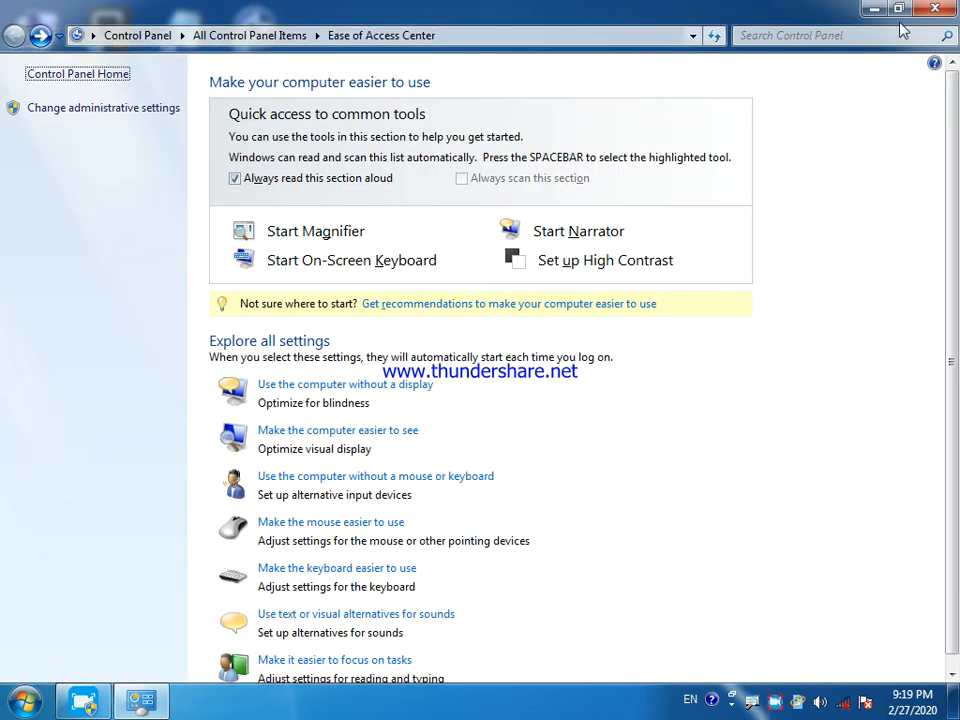
pyautogui.click(935, 9)
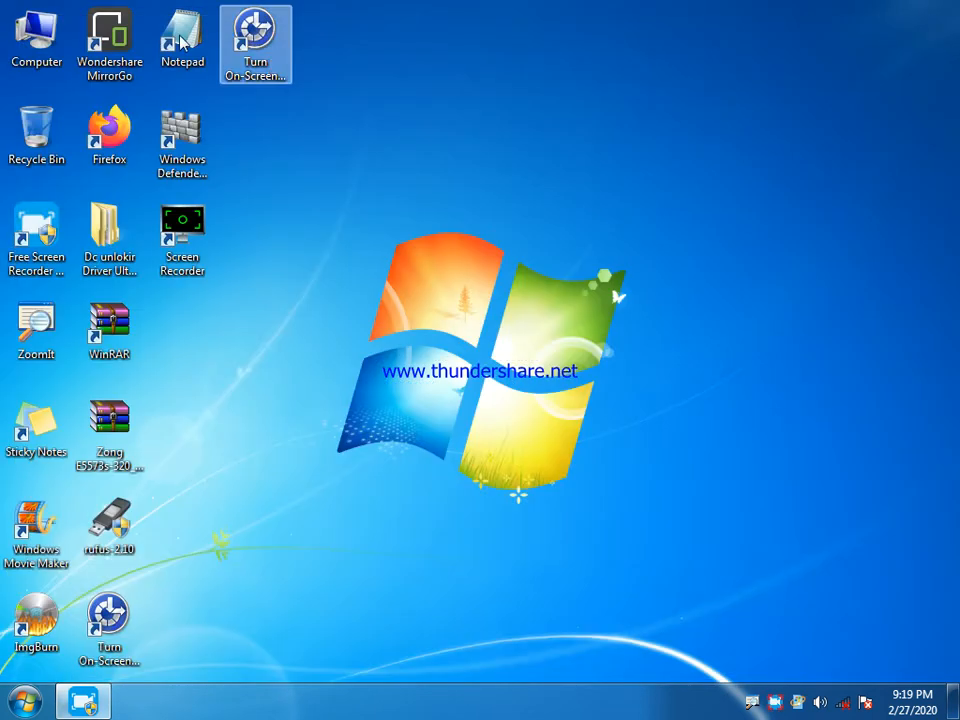
# Start the On-Screen Keyboard through the desktop shortcut beside Notepad, close the Ease of Access Center, and keep the keyboard open on the desktop.
pyautogui.click(252, 26)
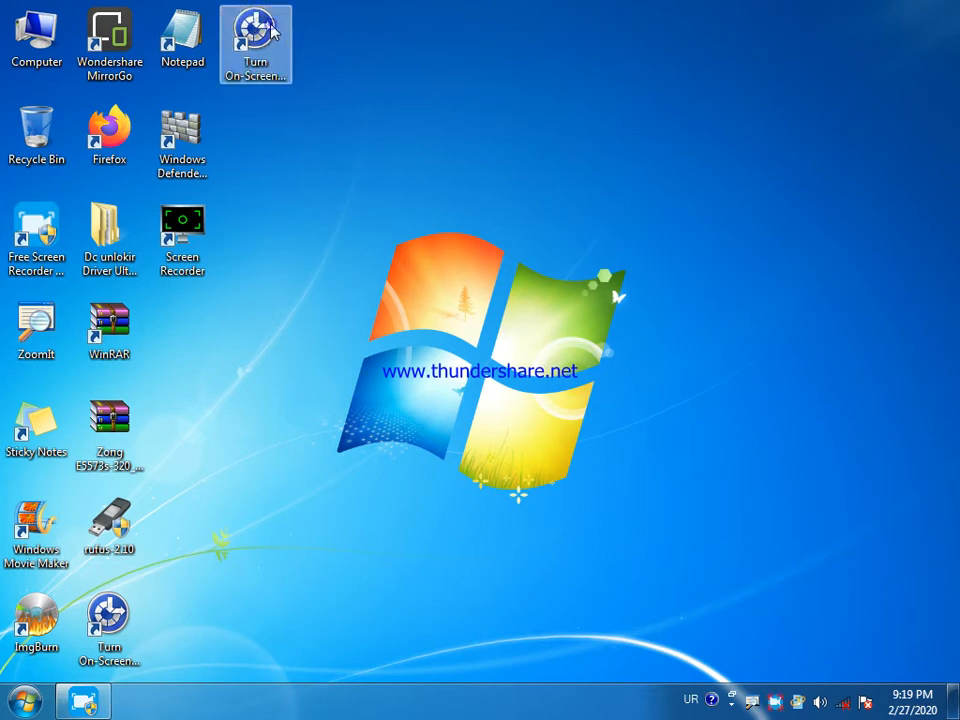
pyautogui.doubleClick(252, 26)
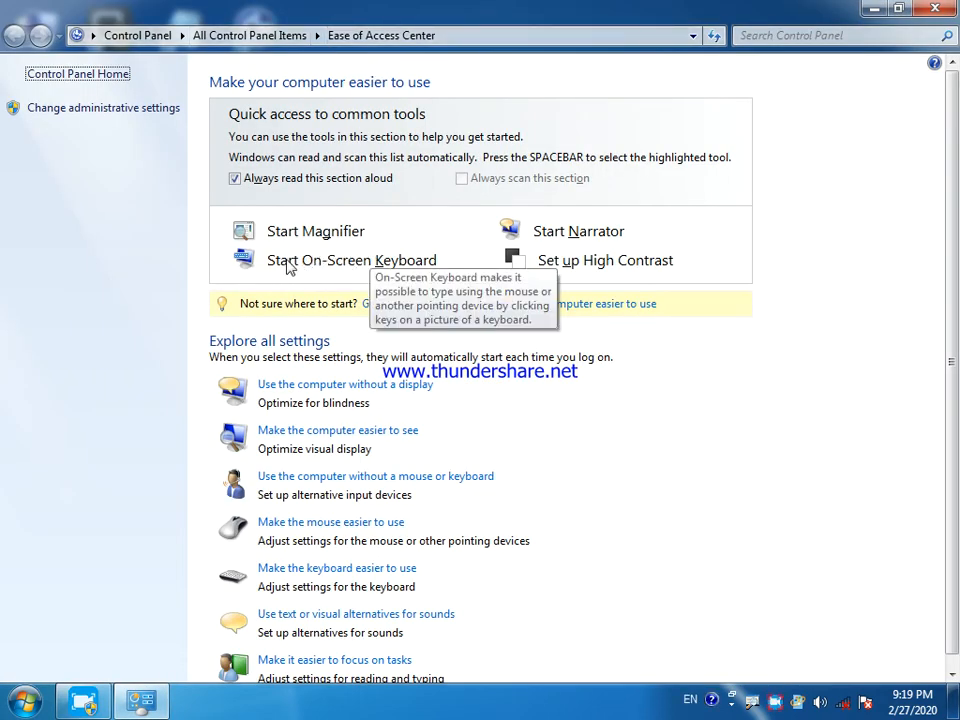
pyautogui.click(390, 262)
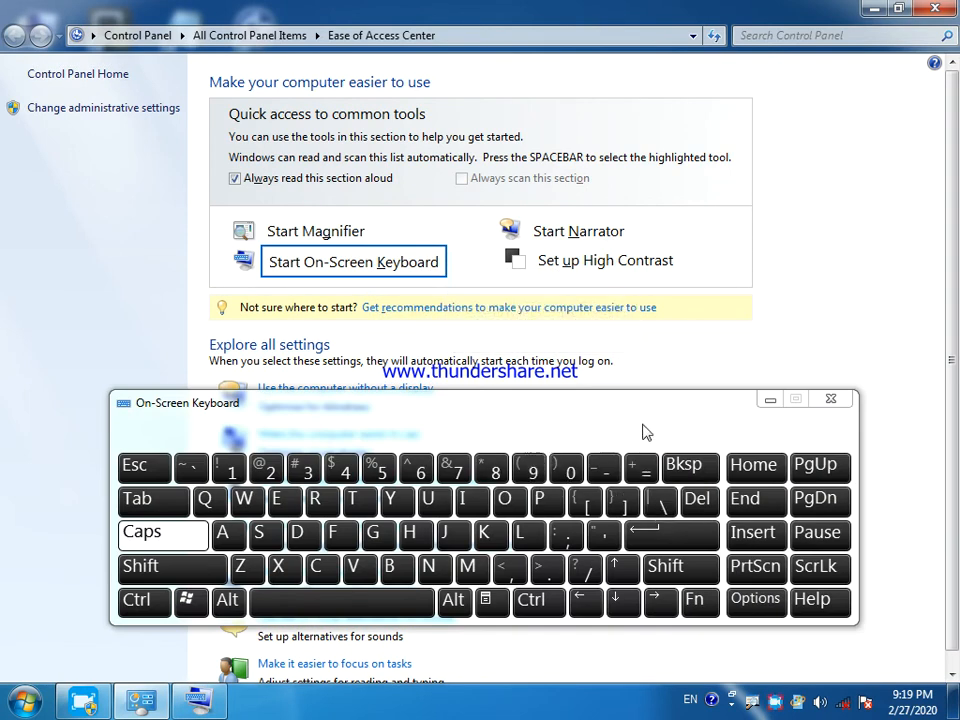
pyautogui.click(767, 405)
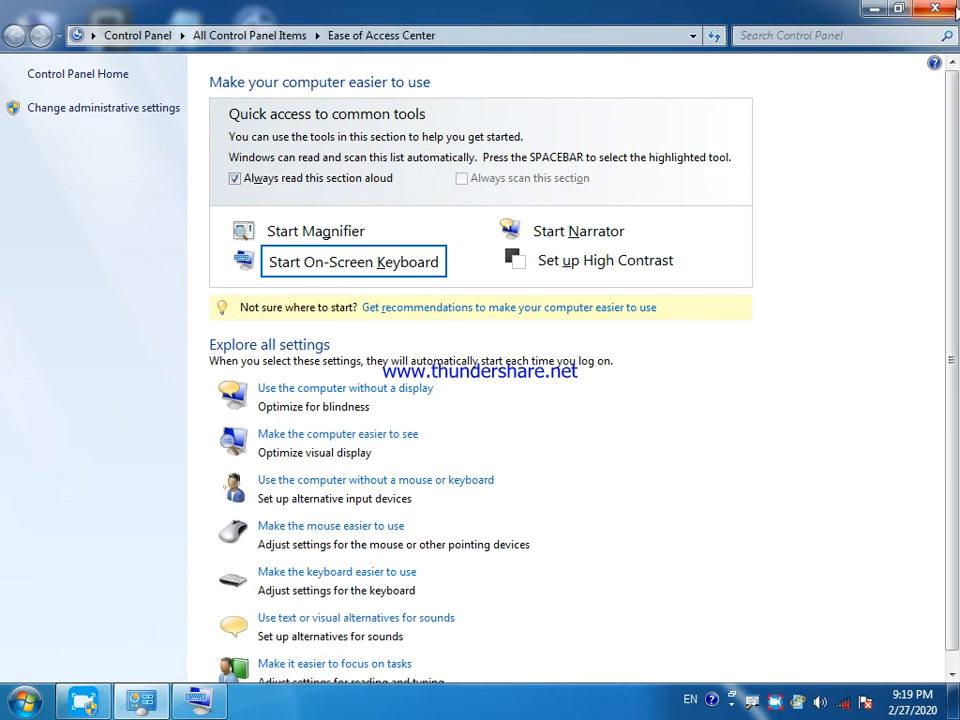
pyautogui.click(937, 10)
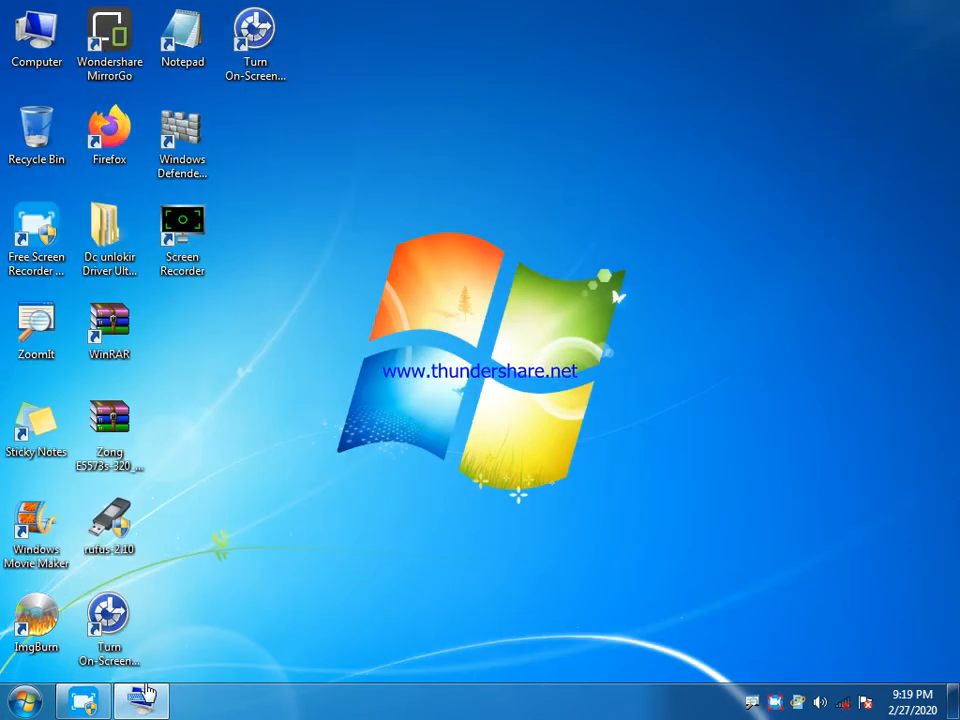
pyautogui.click(133, 713)
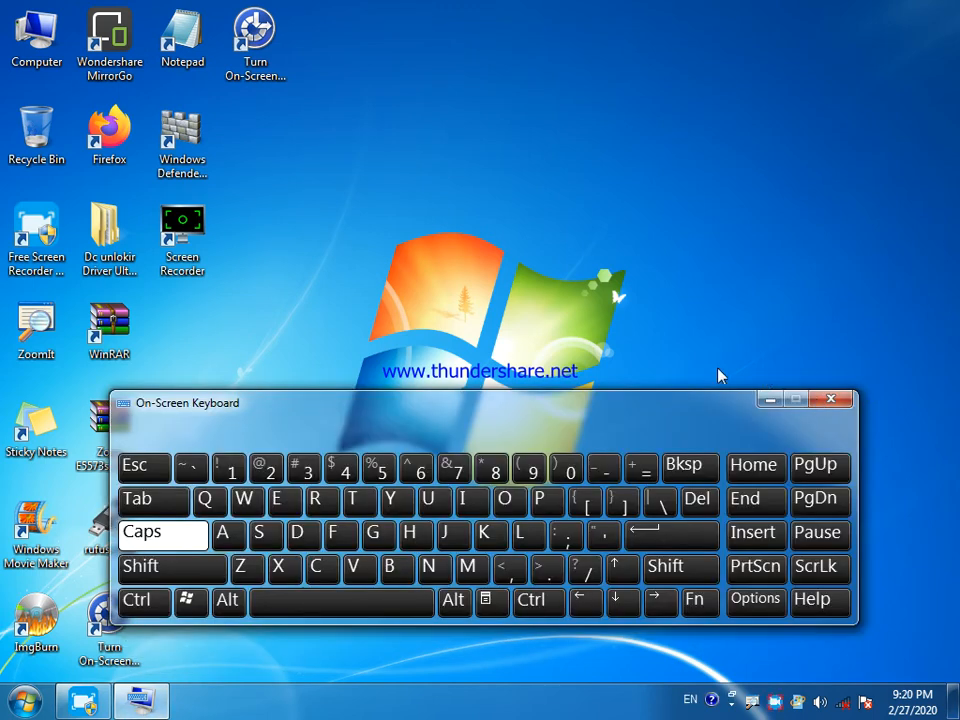
# Turn off Caps Lock on the On-Screen Keyboard and switch the input language to Urdu (Islamic Republic of Pakistan).
pyautogui.click(199, 536)
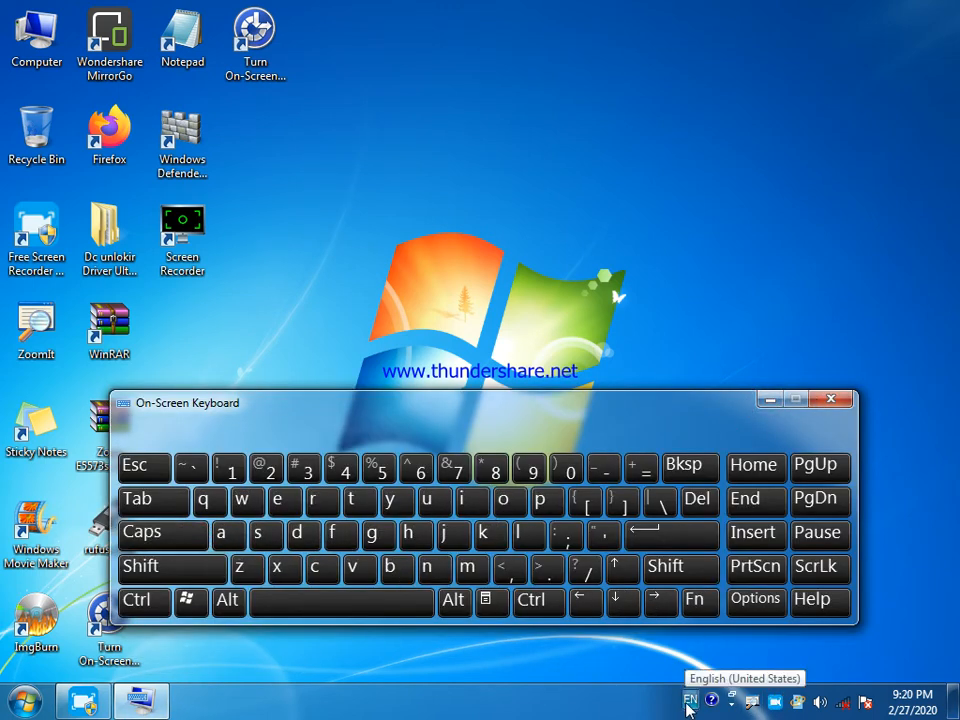
pyautogui.click(689, 708)
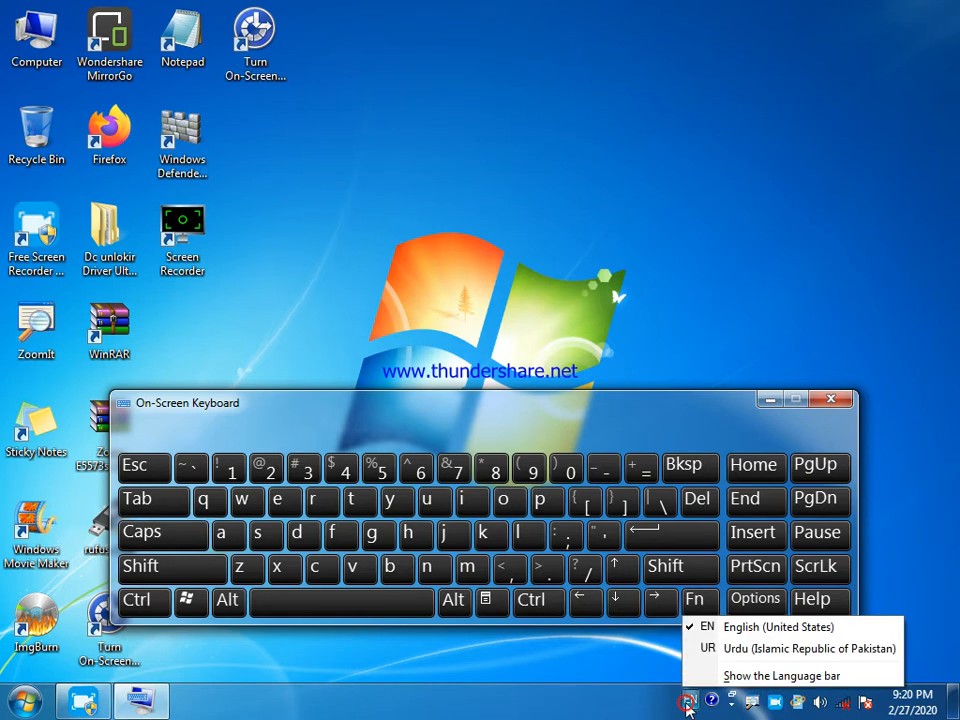
pyautogui.click(690, 653)
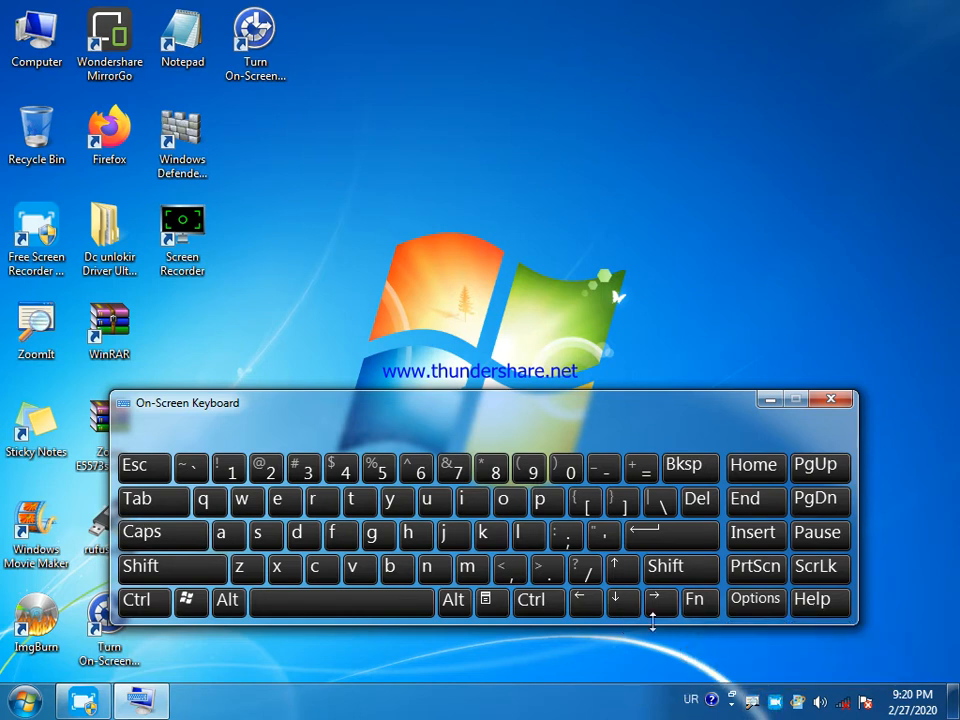
pyautogui.moveTo(545, 403); pyautogui.dragTo(582, 297)
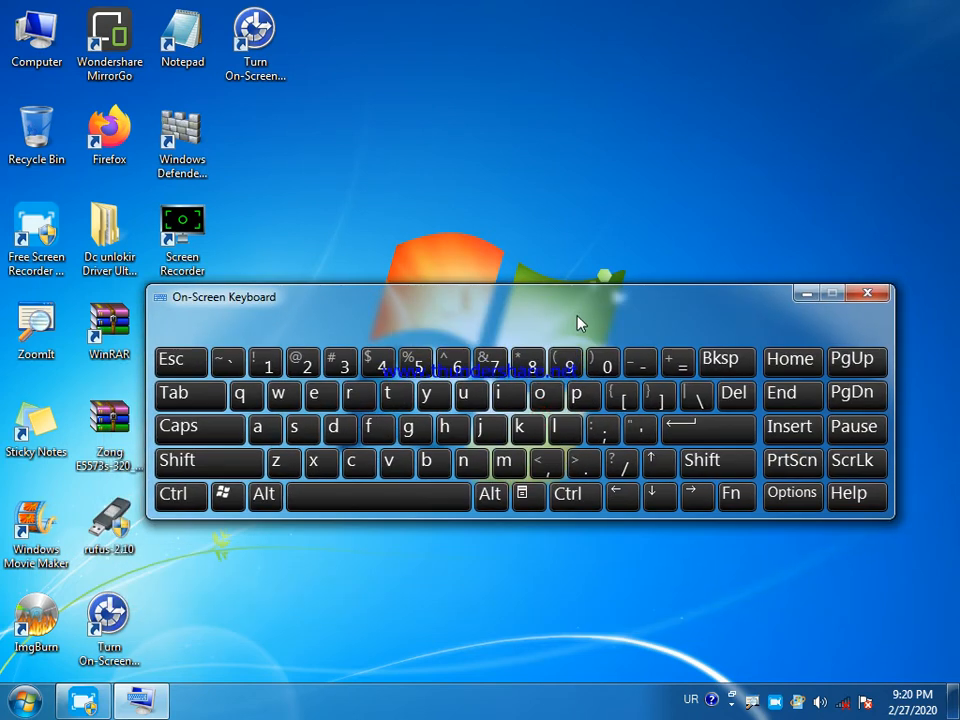
# Try to bring up the Urdu layout on the On-Screen Keyboard by reselecting Urdu and using its menu and Caps keys.
pyautogui.click(692, 705)
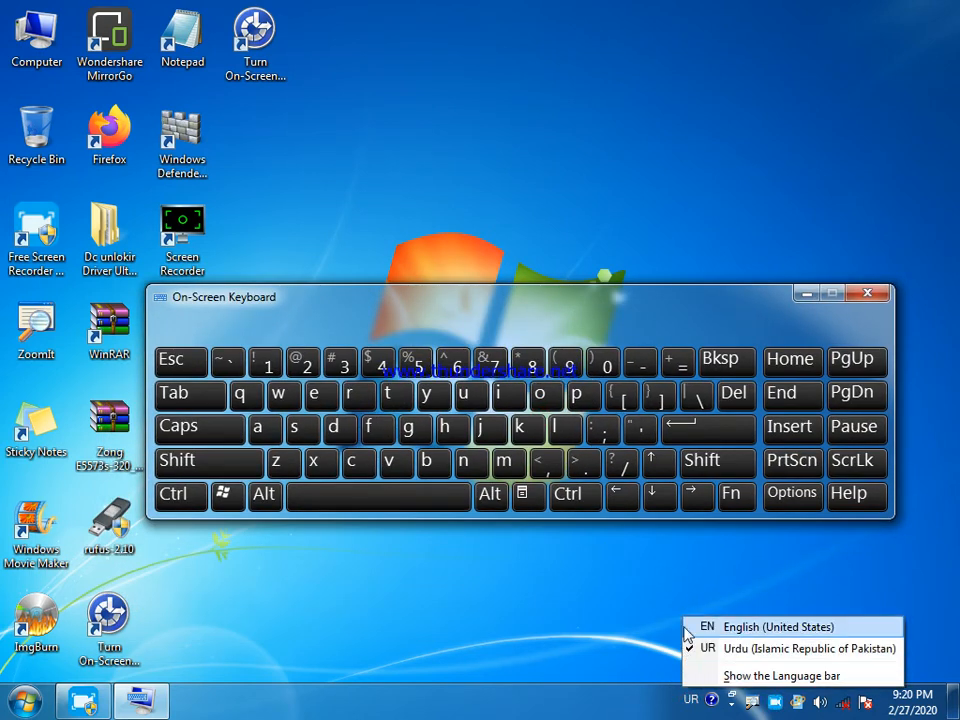
pyautogui.click(537, 508)
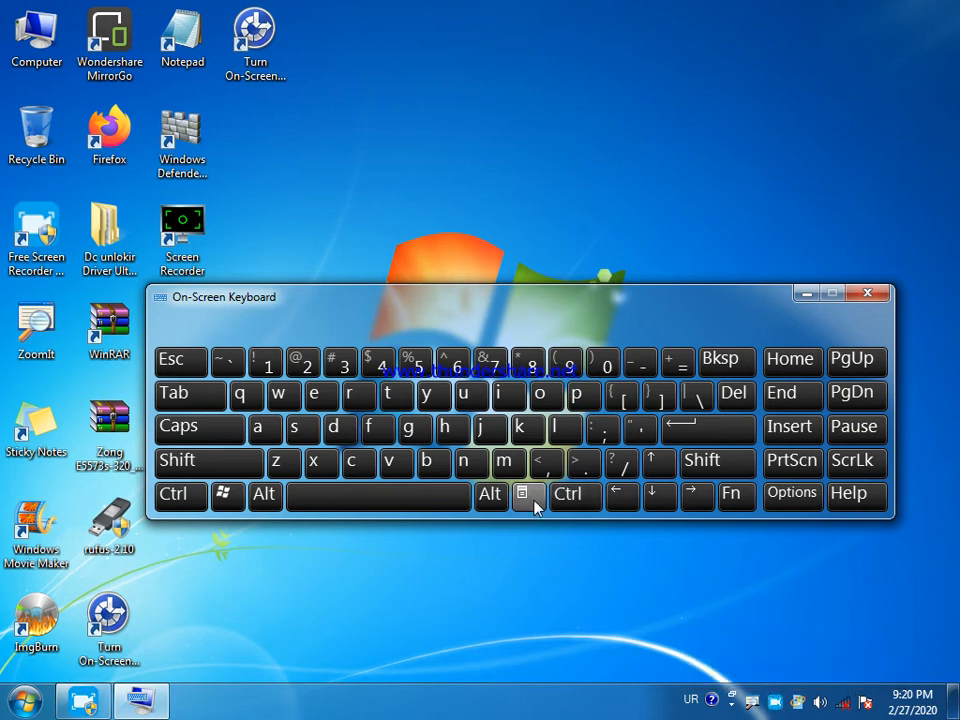
pyautogui.click(533, 500)
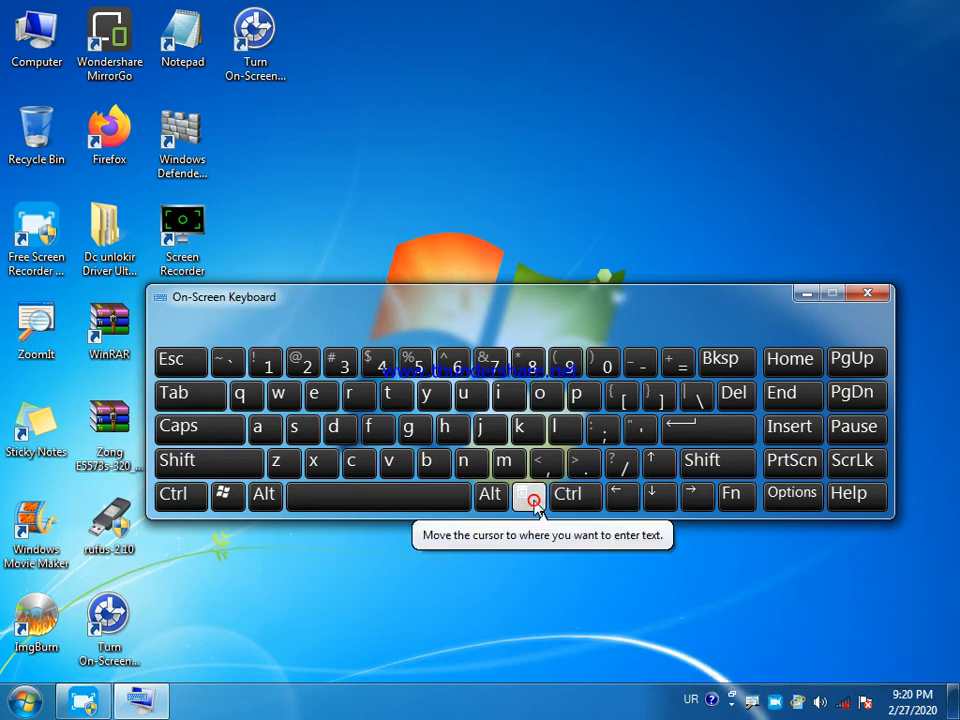
pyautogui.click(690, 699)
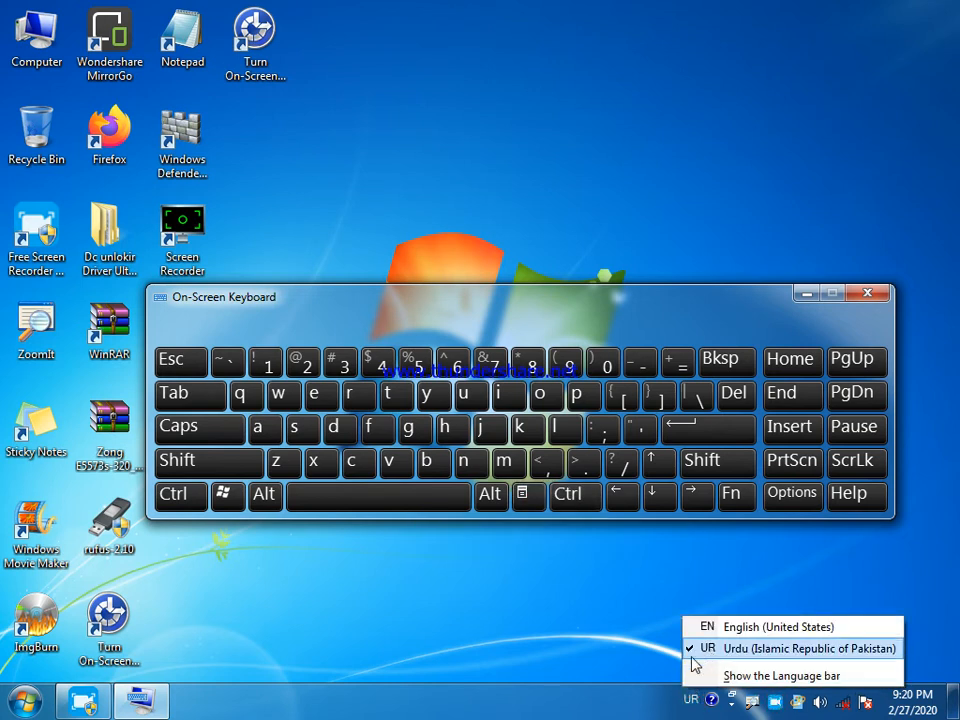
pyautogui.click(689, 652)
pyautogui.click(692, 701)
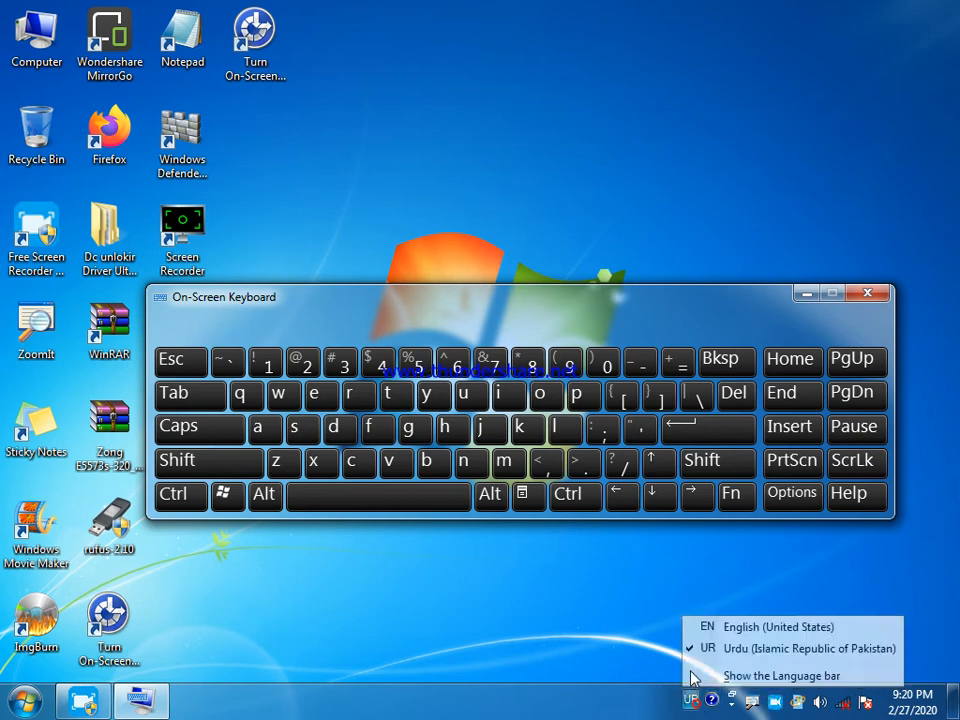
pyautogui.click(689, 655)
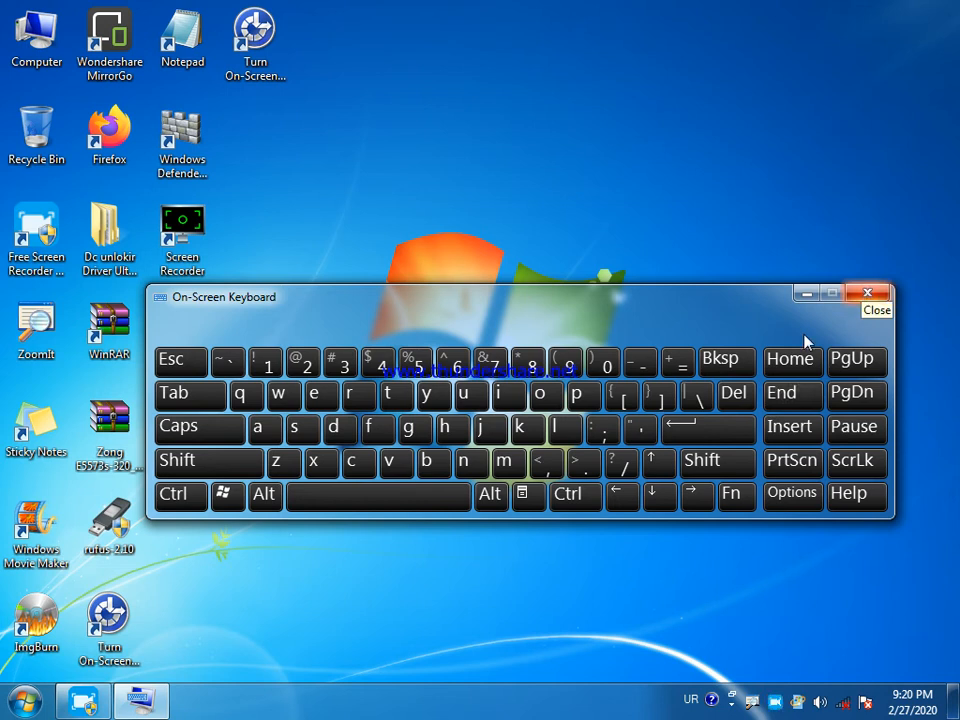
pyautogui.click(214, 428)
pyautogui.click(214, 428)
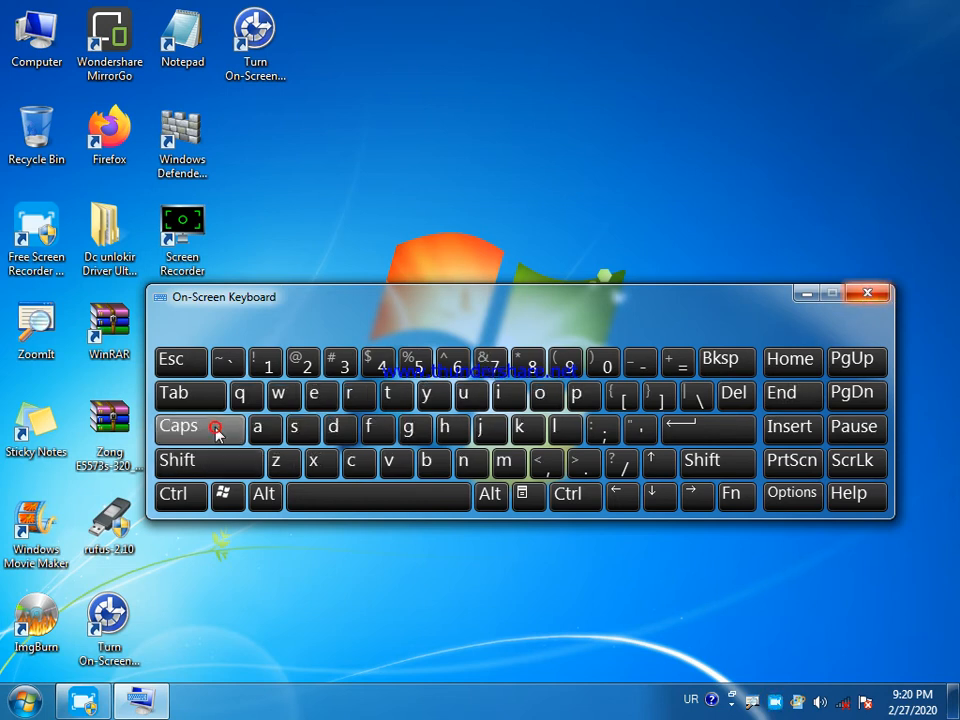
# Alternate the input language between English (United States) and Urdu (Islamic Republic of Pakistan), finishing on Urdu.
pyautogui.click(690, 700)
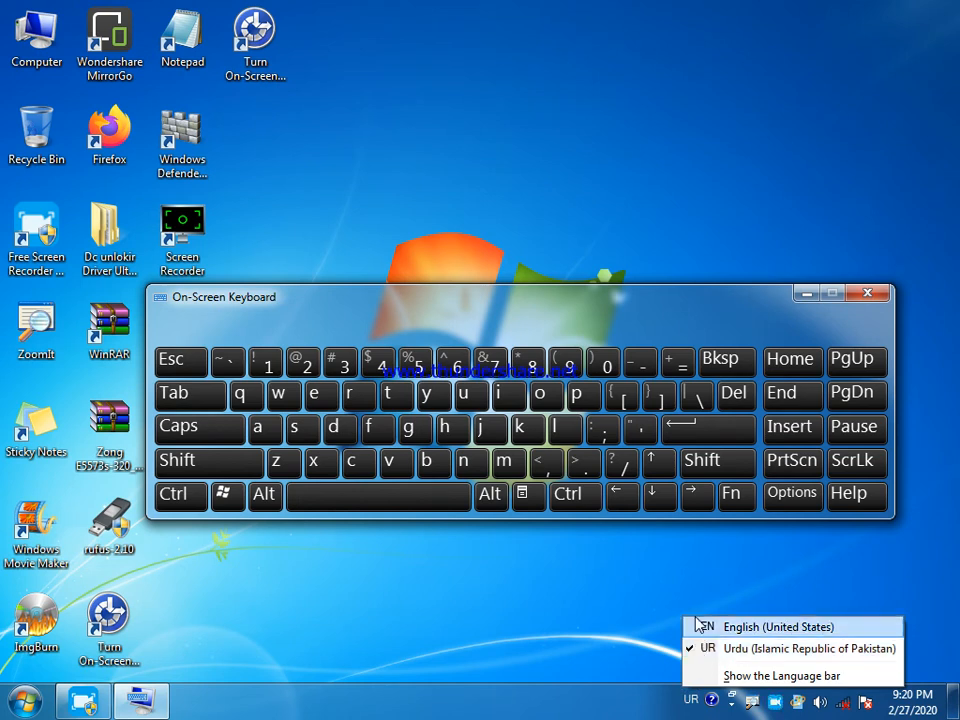
pyautogui.click(698, 650)
pyautogui.click(693, 700)
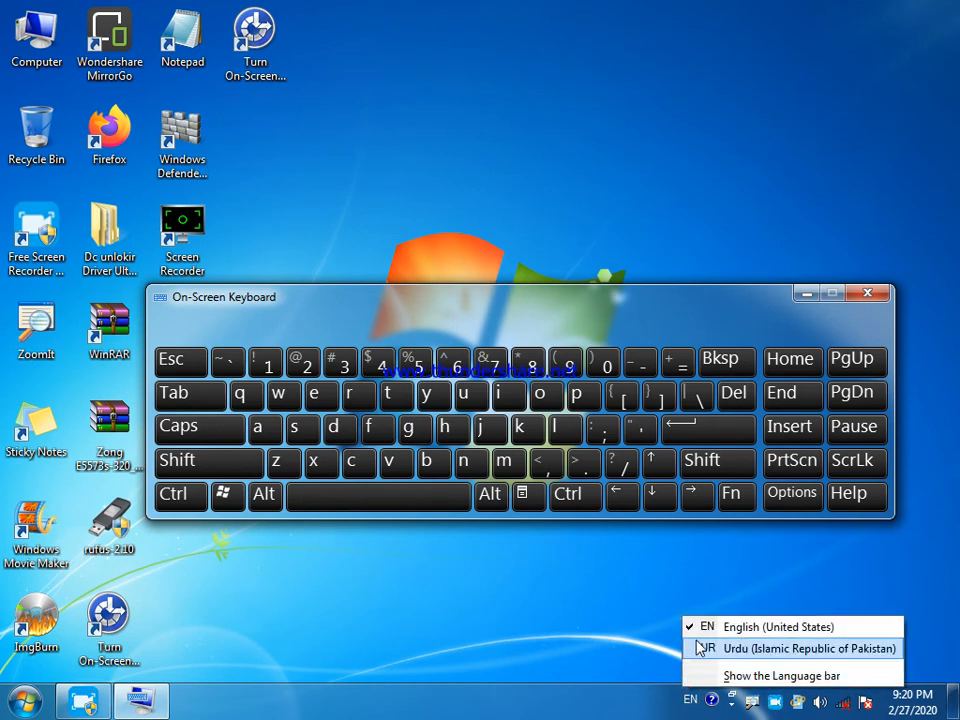
pyautogui.click(688, 648)
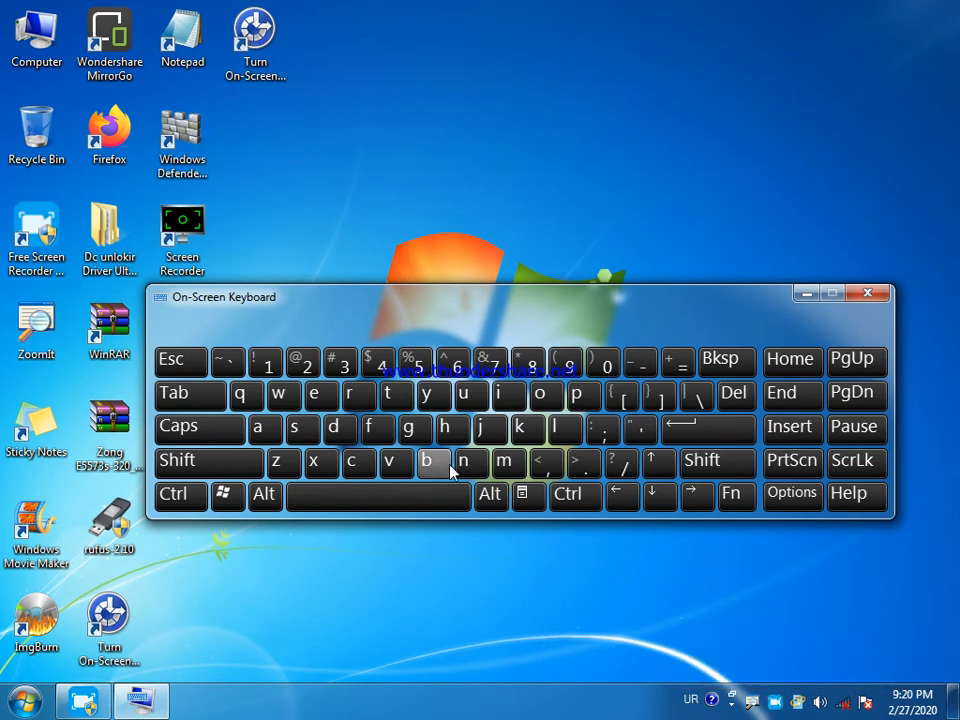
pyautogui.click(691, 700)
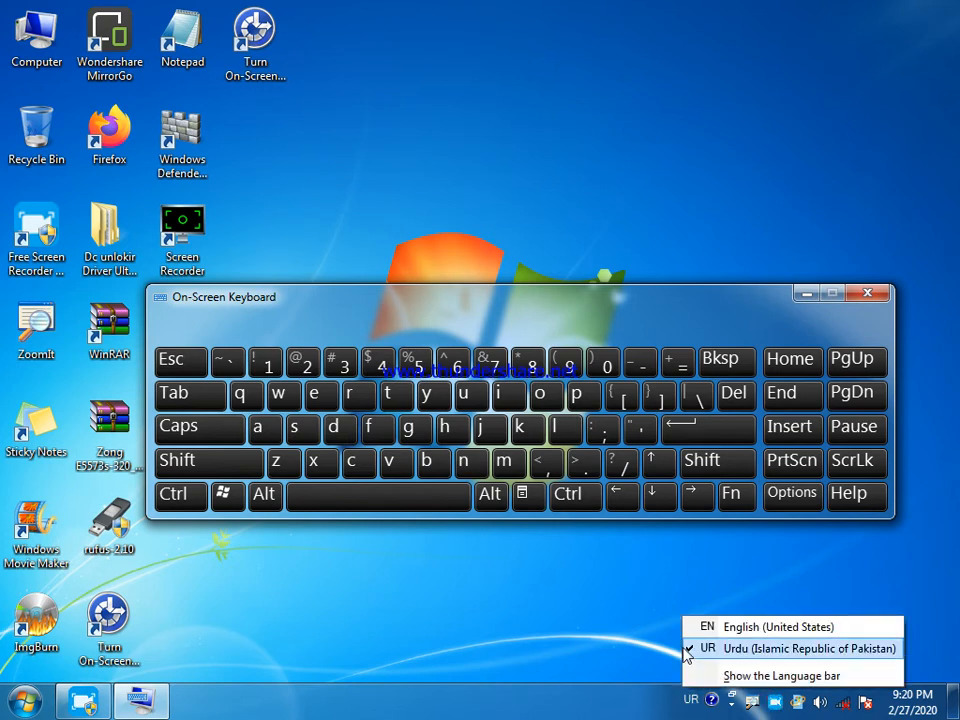
pyautogui.click(697, 630)
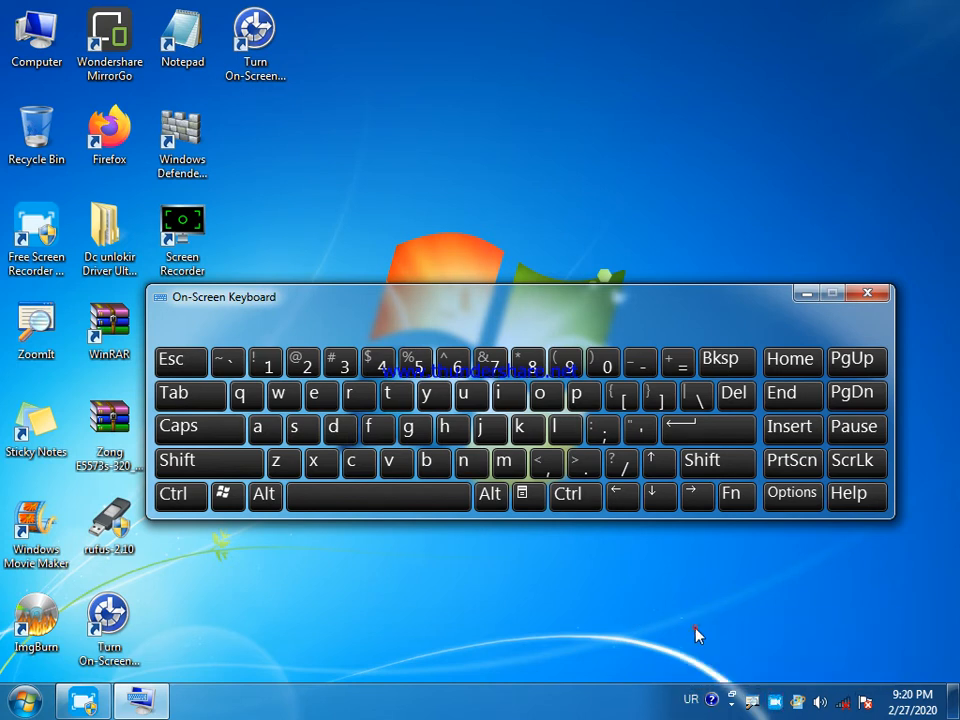
pyautogui.click(694, 694)
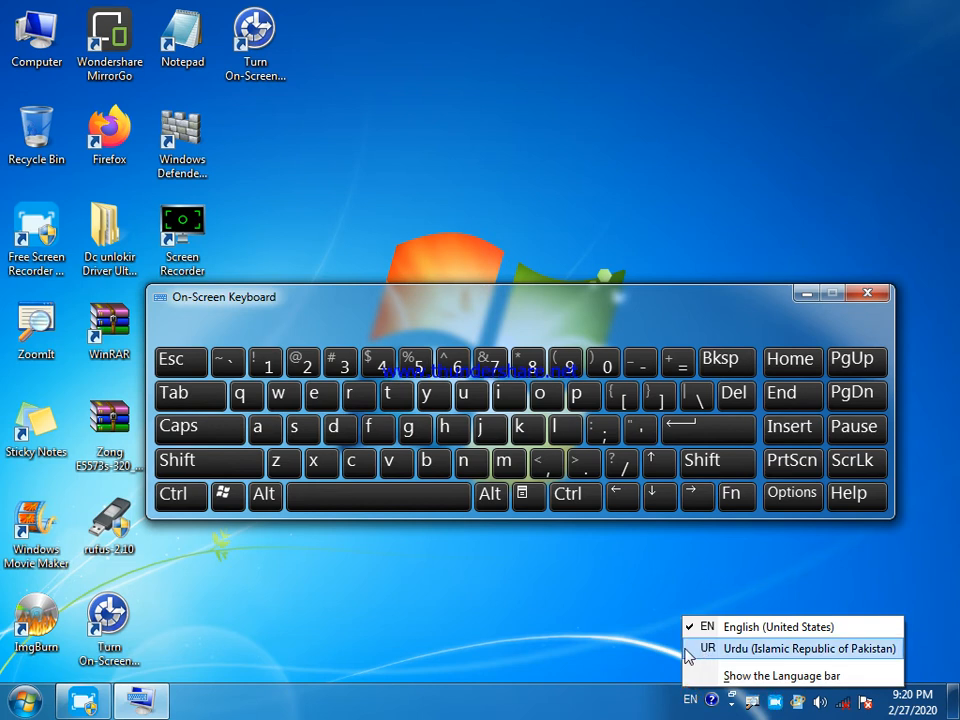
pyautogui.click(686, 650)
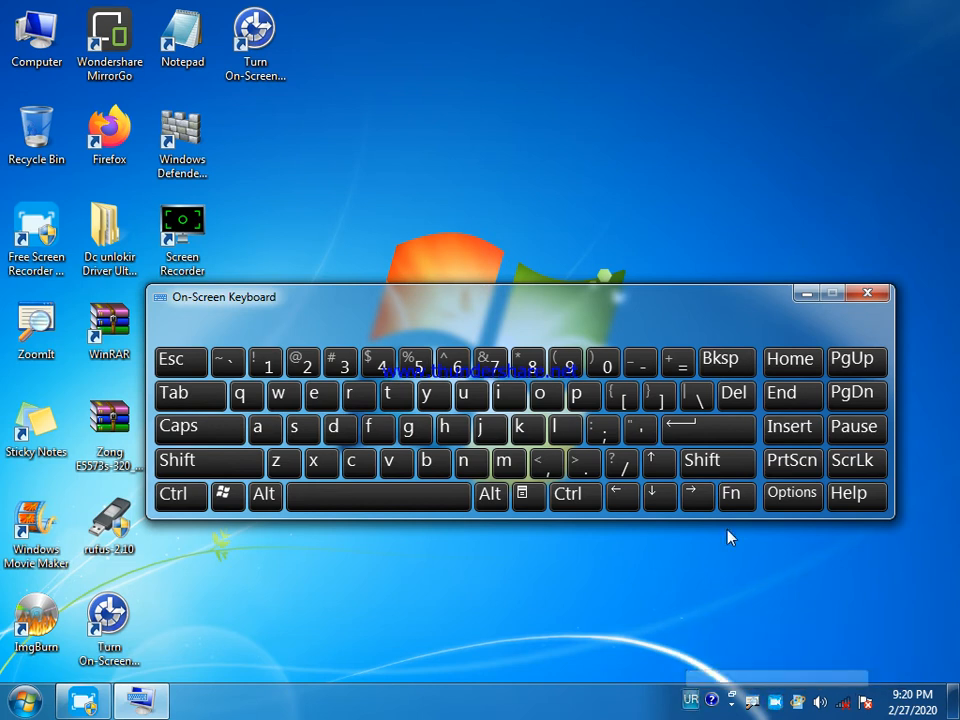
# Minimize and restore the On-Screen Keyboard, and close it.
pyautogui.click(806, 292)
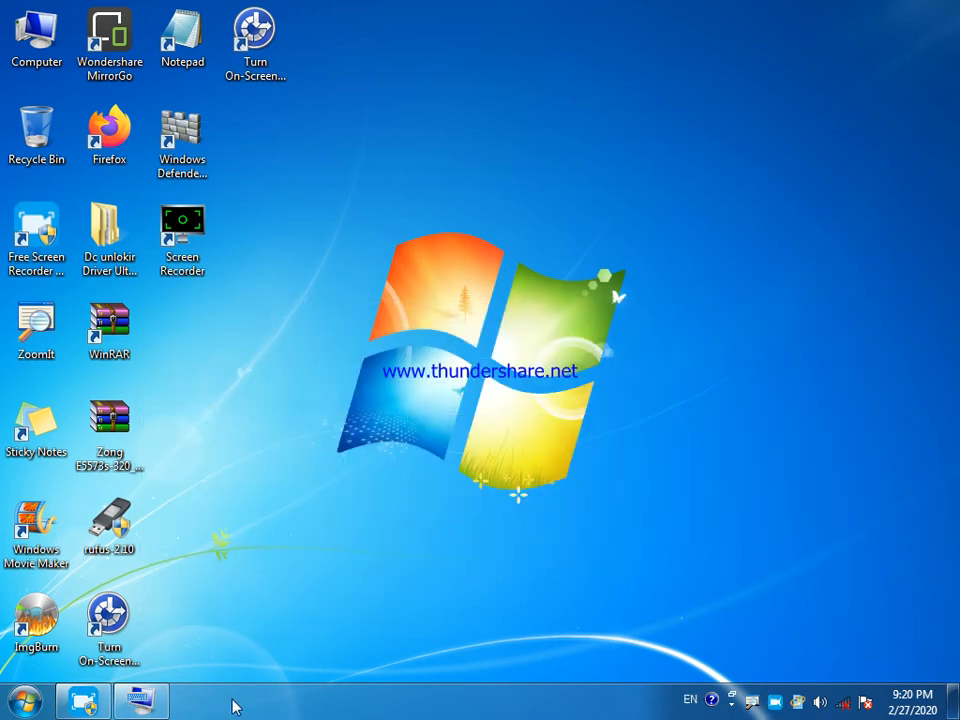
pyautogui.click(140, 700)
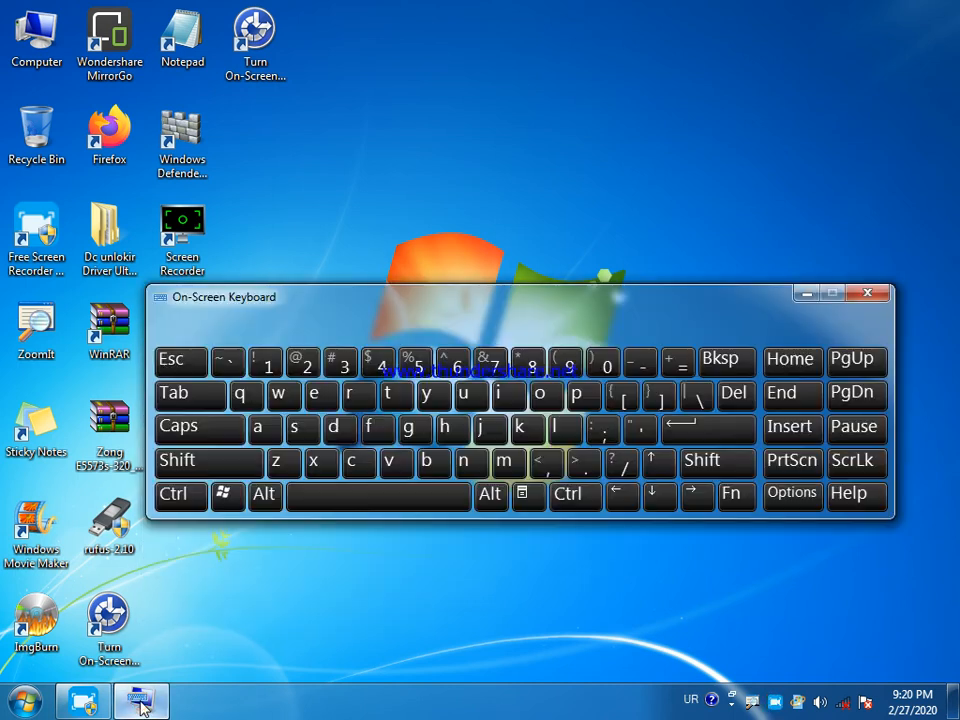
pyautogui.click(880, 292)
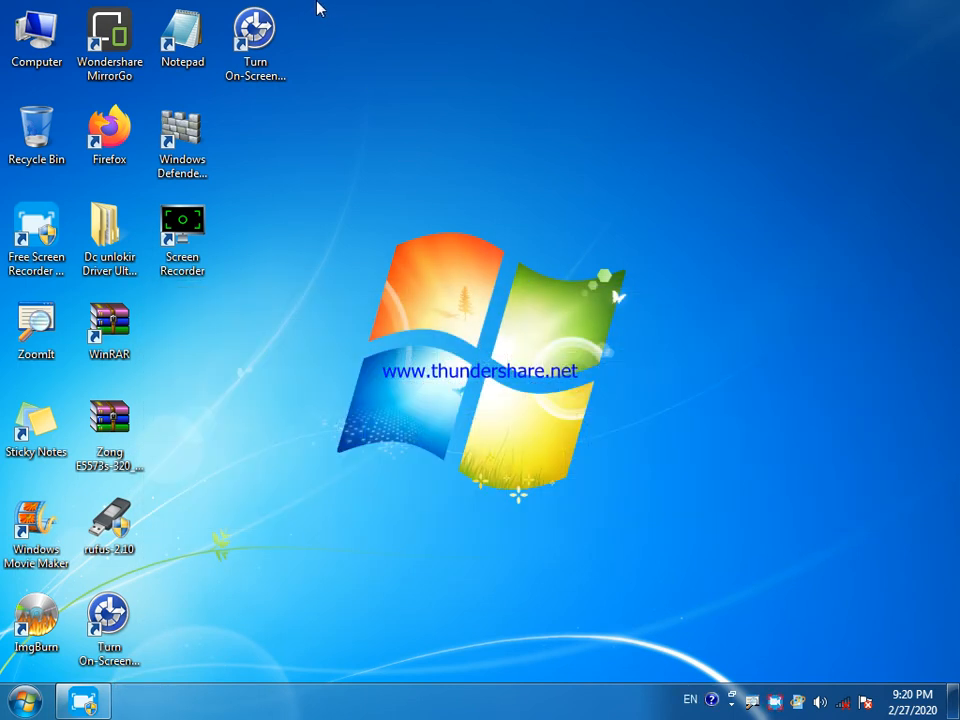
# Open the Ease of Access Center from the desktop shortcut below rufus-2.10 and start the On-Screen Keyboard again.
pyautogui.click(110, 614)
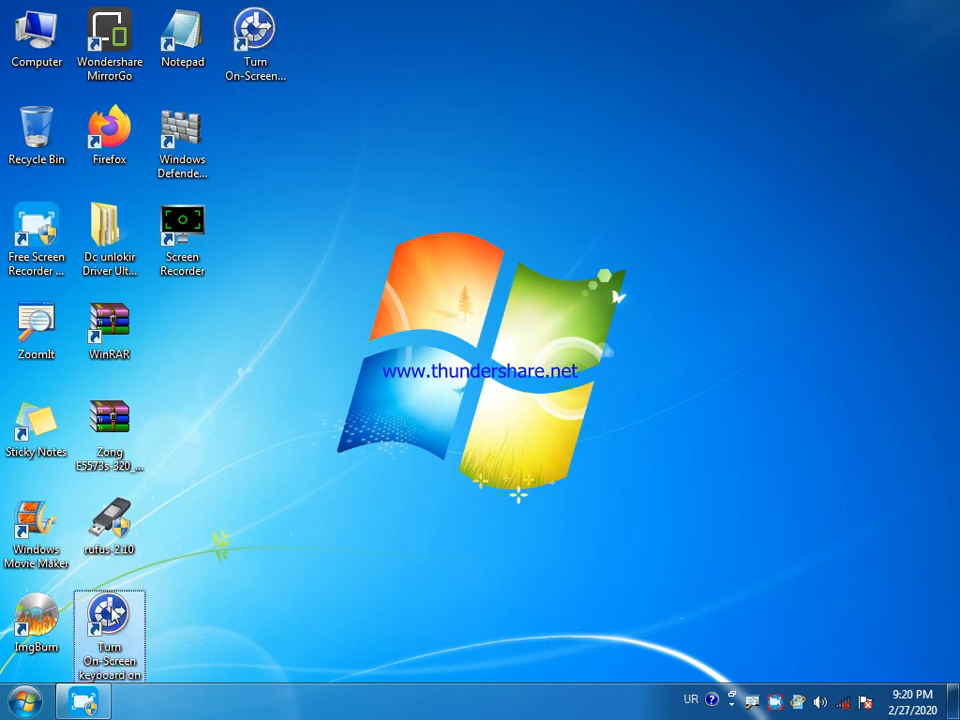
pyautogui.doubleClick(110, 614)
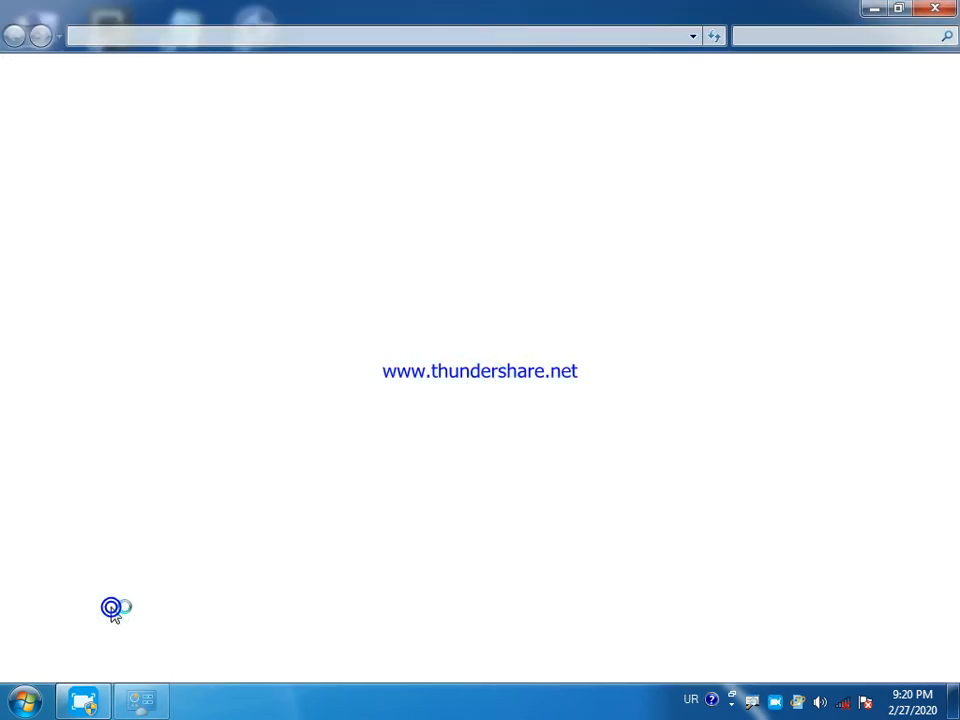
pyautogui.click(330, 264)
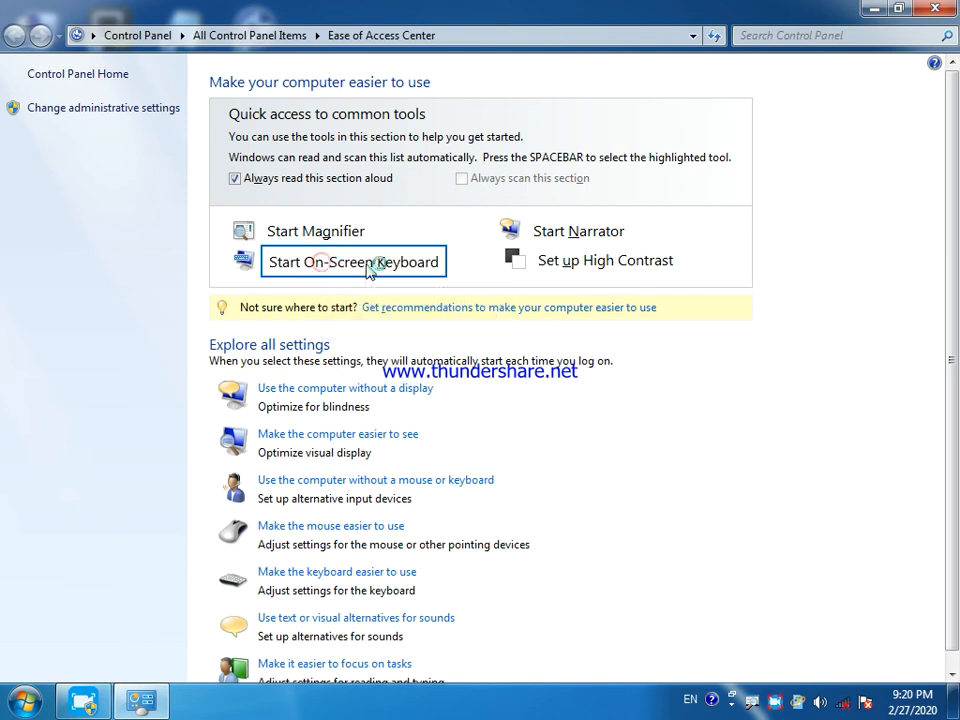
# Close the Ease of Access Center, then switch the input language to Urdu with the Start menu search open.
pyautogui.click(934, 9)
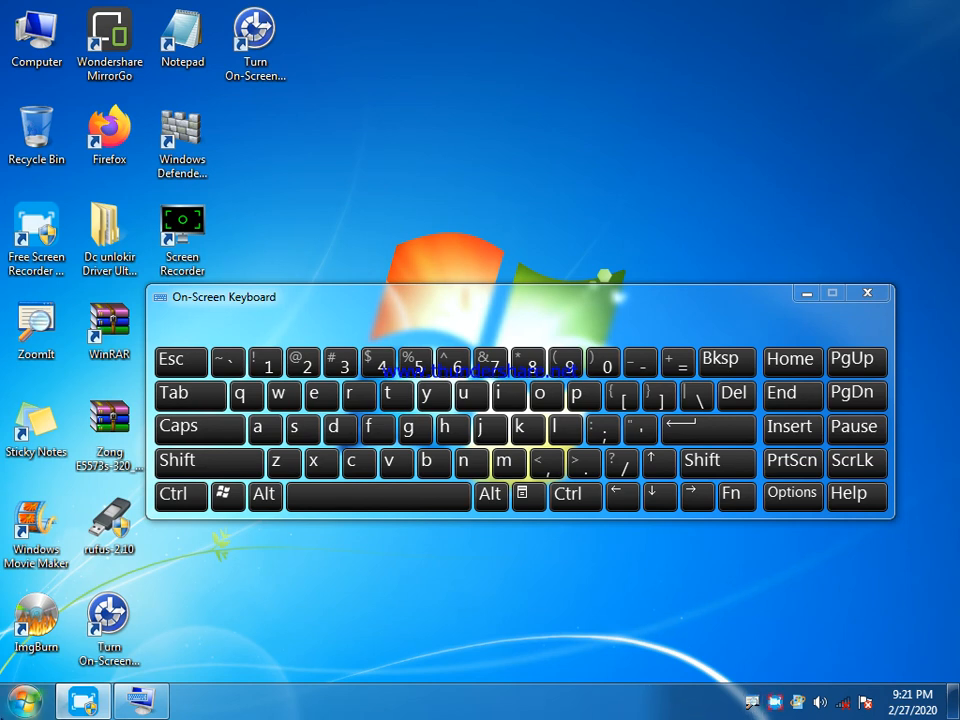
pyautogui.click(25, 700)
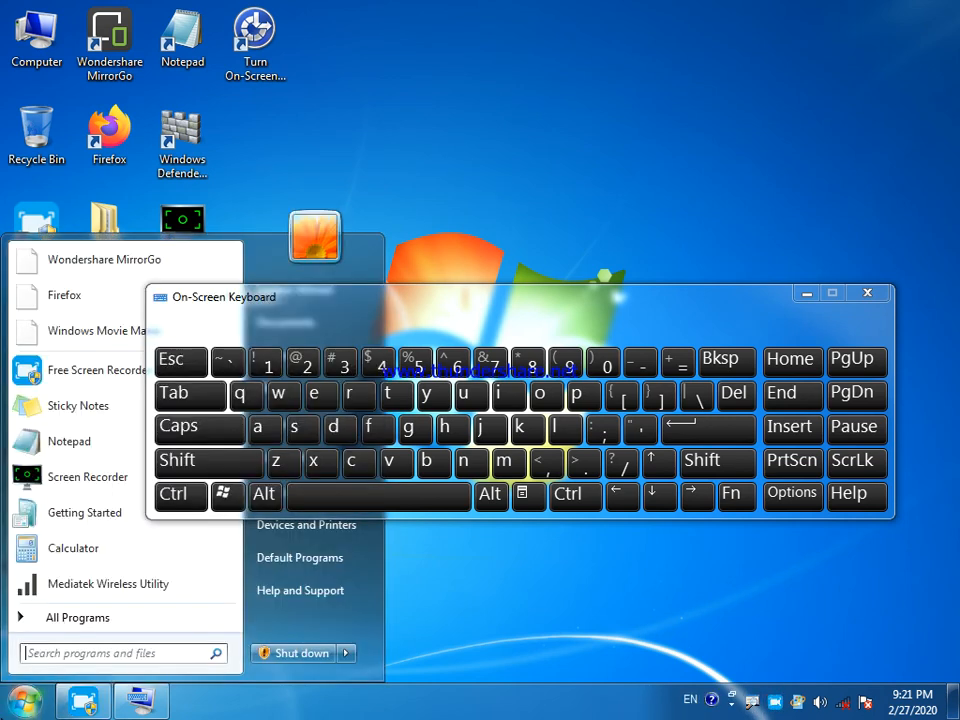
pyautogui.click(692, 700)
pyautogui.click(696, 650)
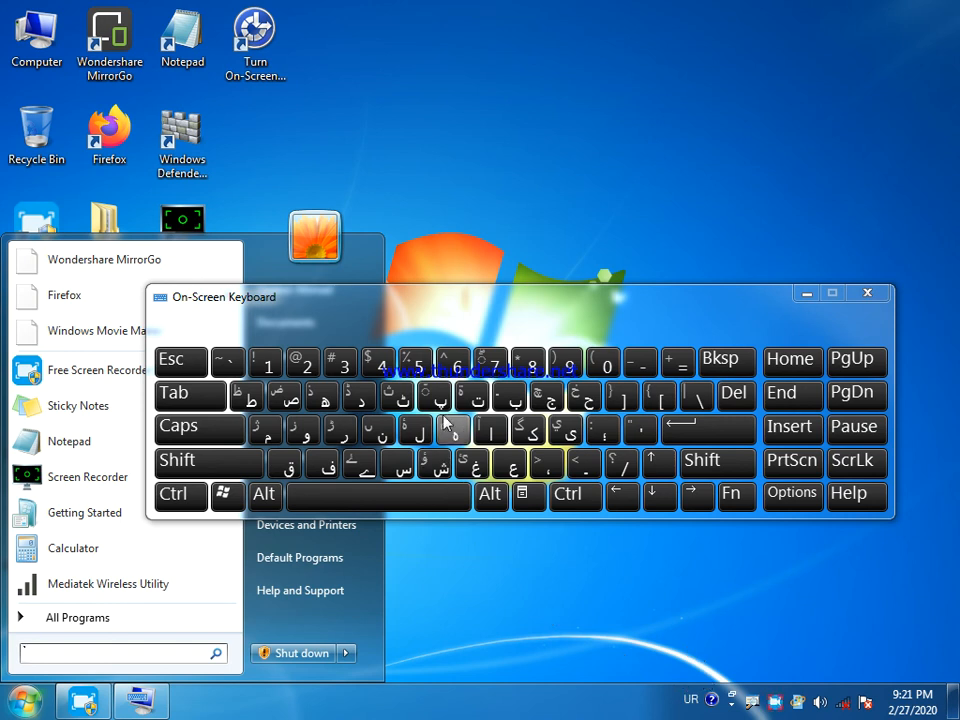
# Enter a string of sample Urdu letters beginning with نپناسعسب into the Start menu search using the On-Screen Keyboard.
pyautogui.click(382, 422)
pyautogui.click(439, 397)
pyautogui.click(365, 425)
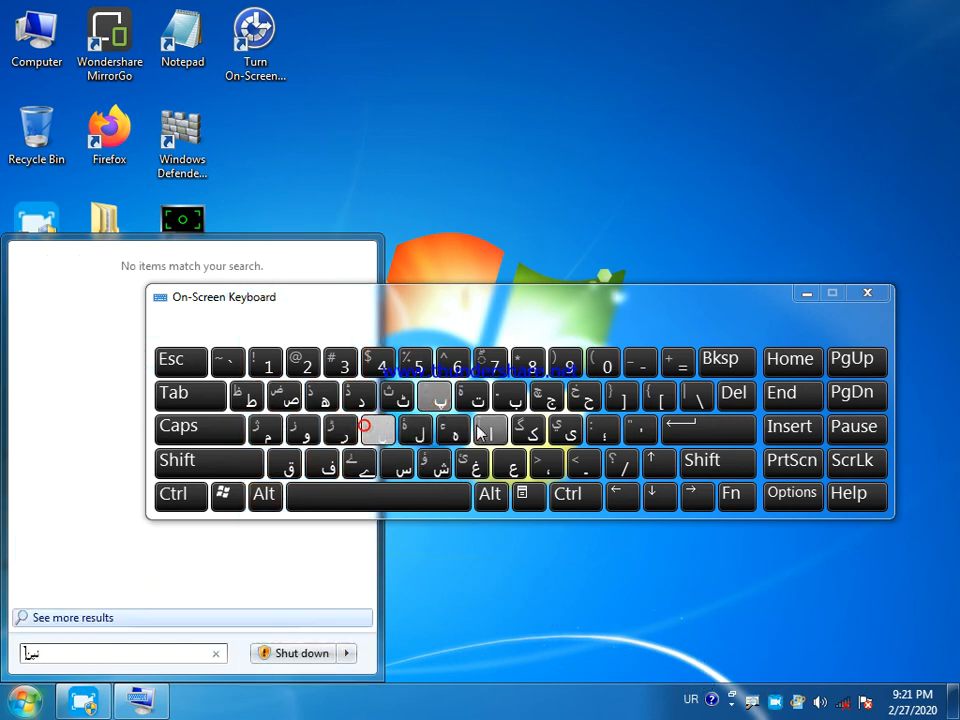
pyautogui.click(477, 425)
pyautogui.click(411, 456)
pyautogui.click(497, 454)
pyautogui.click(401, 459)
pyautogui.click(508, 399)
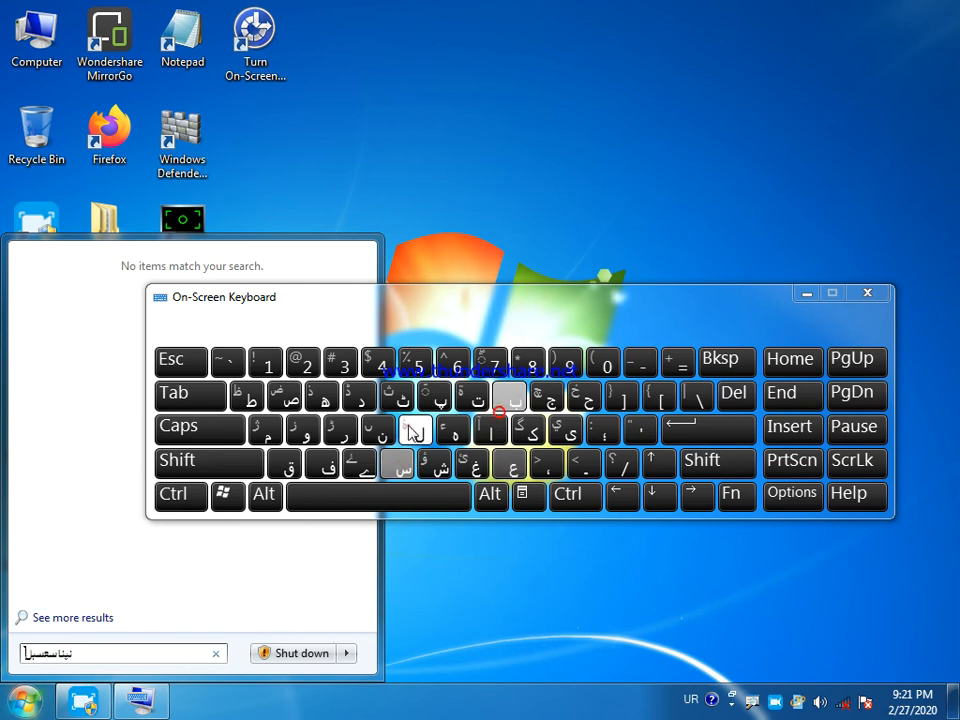
pyautogui.click(410, 424)
pyautogui.click(446, 434)
pyautogui.click(313, 414)
pyautogui.click(440, 403)
pyautogui.click(346, 403)
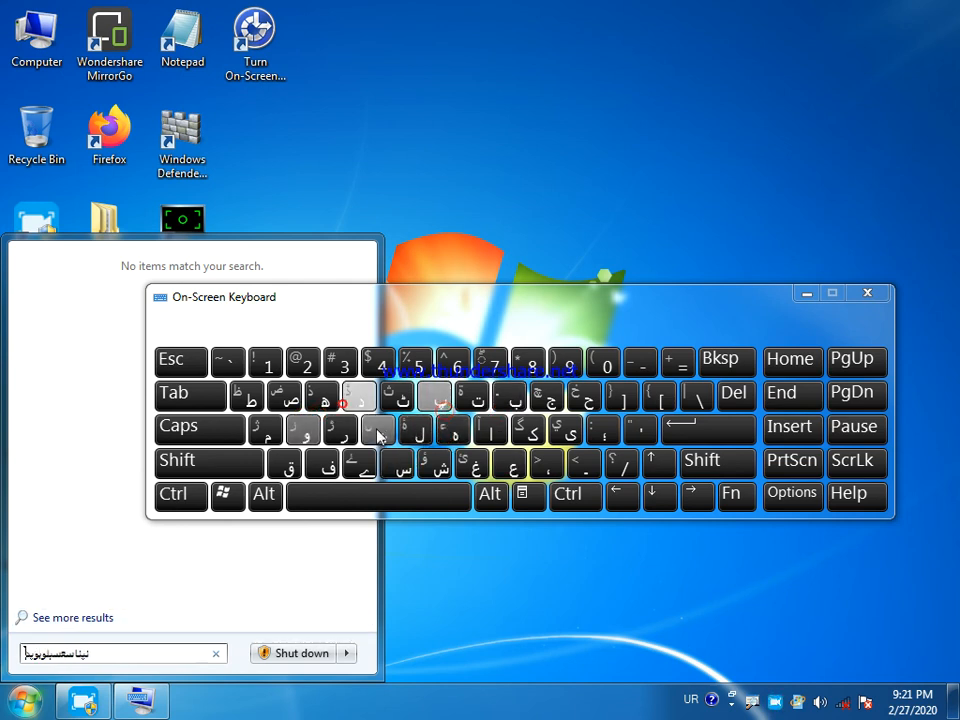
pyautogui.click(380, 431)
# Erase all the Urdu text from the Start menu search and close the Start menu.
pyautogui.click(722, 364)
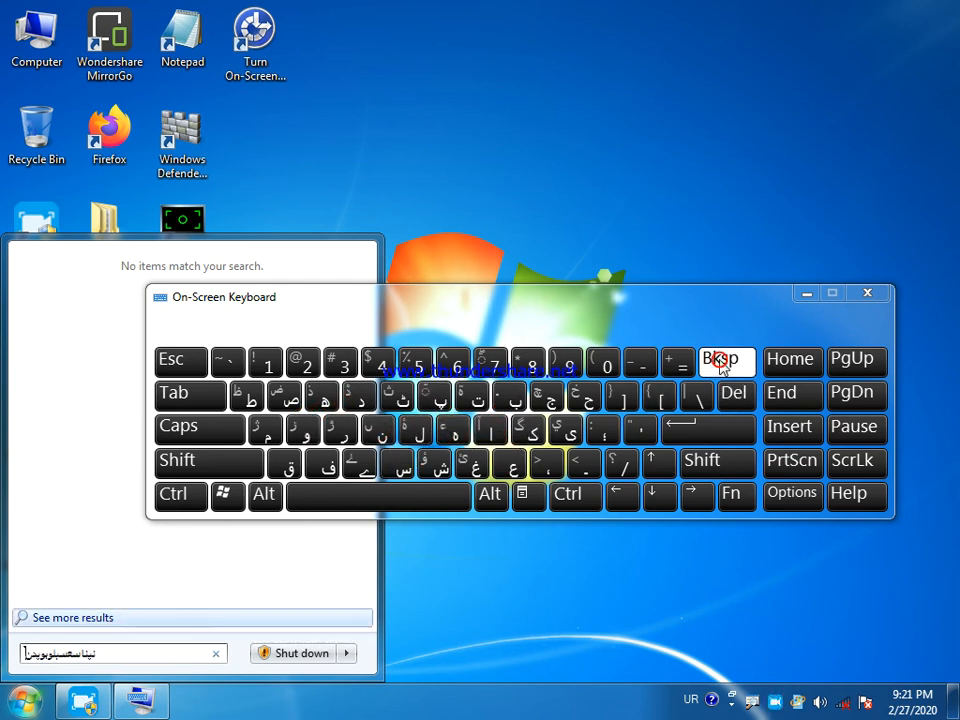
pyautogui.click(722, 364)
pyautogui.click(722, 364)
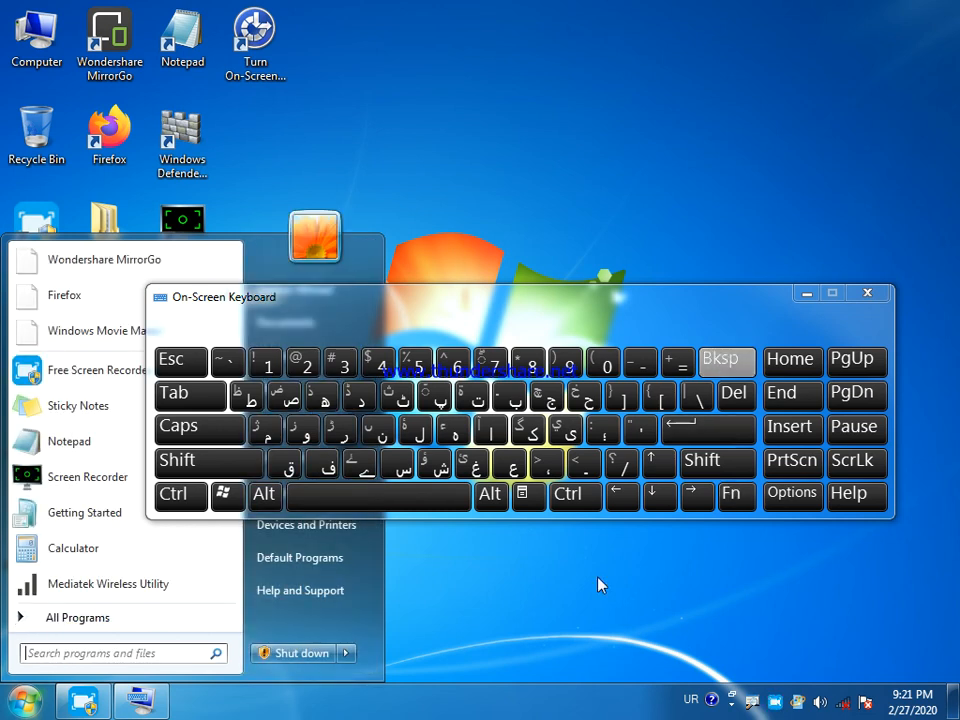
pyautogui.click(408, 717)
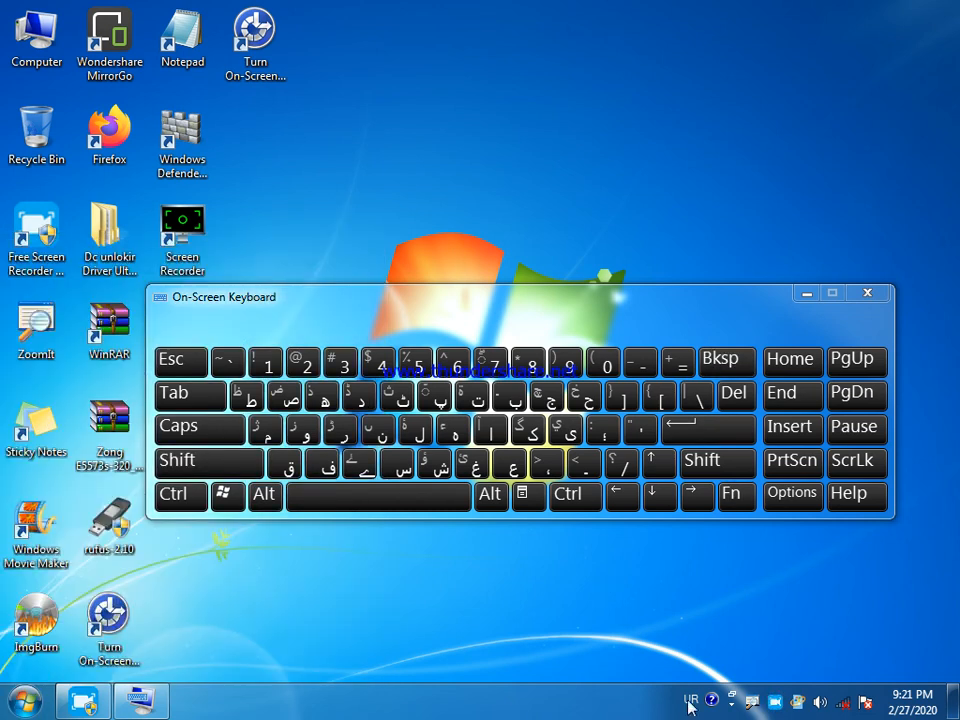
# Try out Urdu letter keys such as پ, ن, ا, د, ت, ر, ل and م on the On-Screen Keyboard over the desktop.
pyautogui.click(437, 398)
pyautogui.click(370, 427)
pyautogui.click(491, 427)
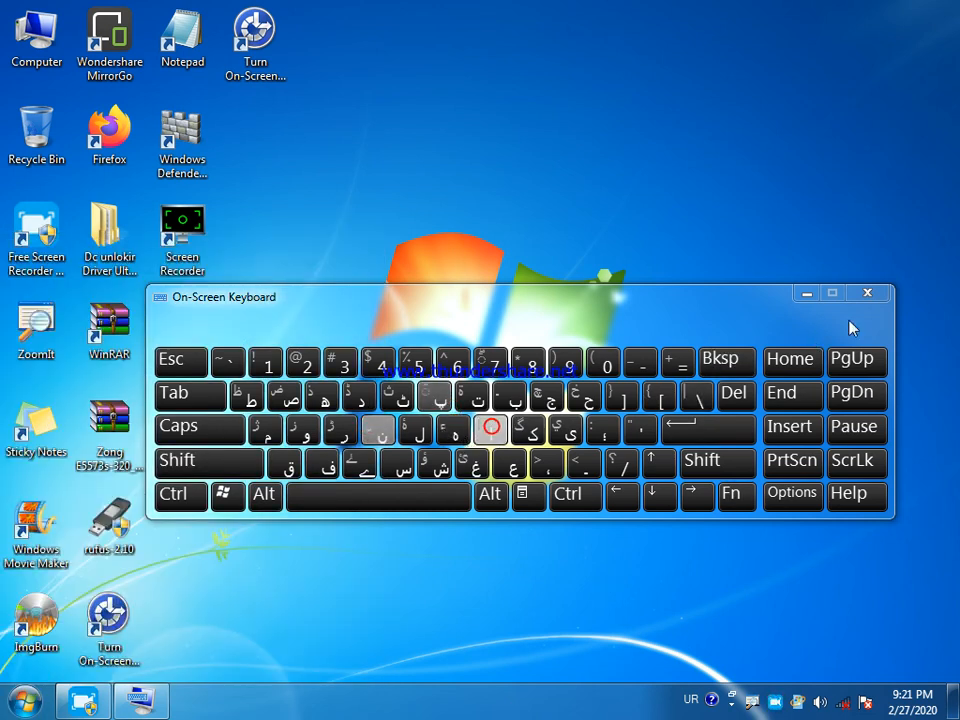
pyautogui.click(360, 398)
pyautogui.click(472, 398)
pyautogui.click(343, 430)
pyautogui.click(424, 432)
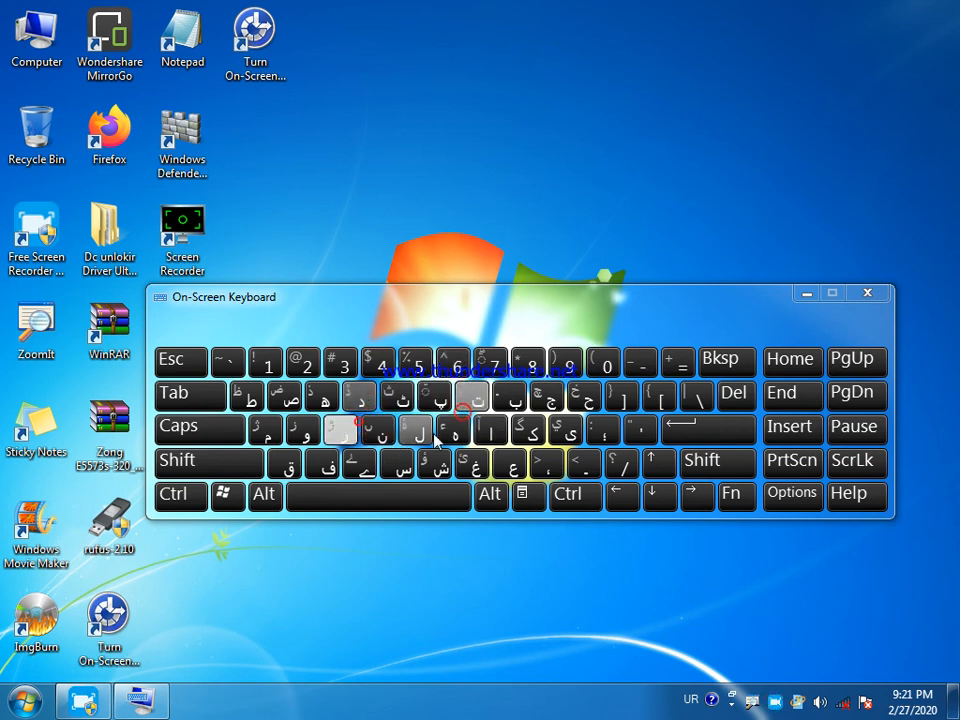
pyautogui.click(341, 430)
pyautogui.click(417, 431)
pyautogui.click(341, 430)
pyautogui.click(266, 430)
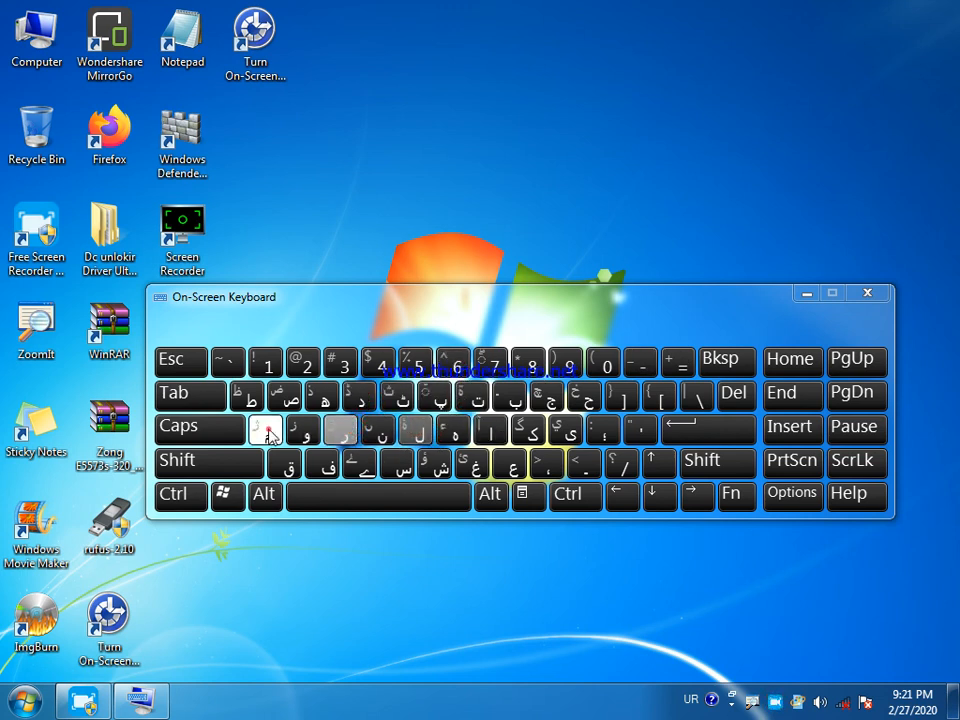